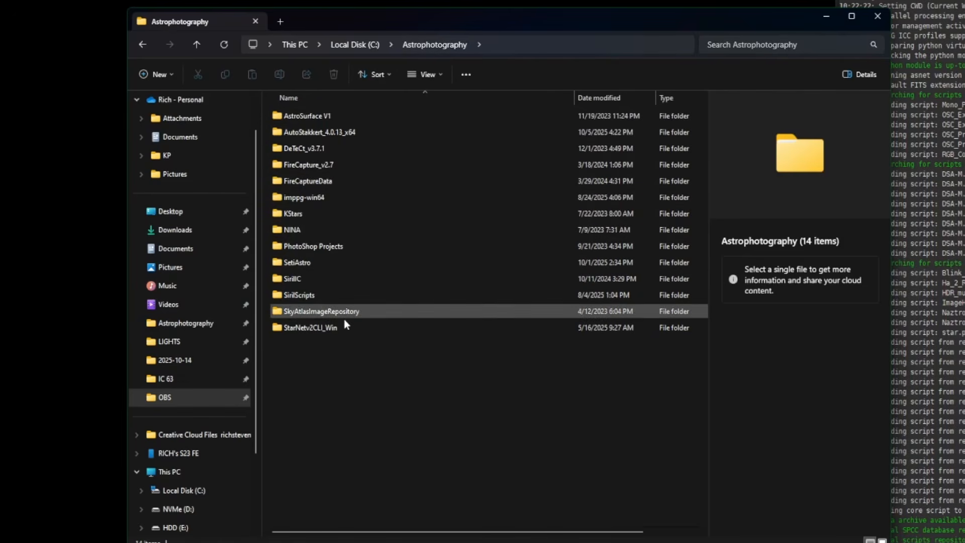
# Create a new folder named AberrationRemover inside C:\Astrophotography
pyautogui.rightClick(349, 395)
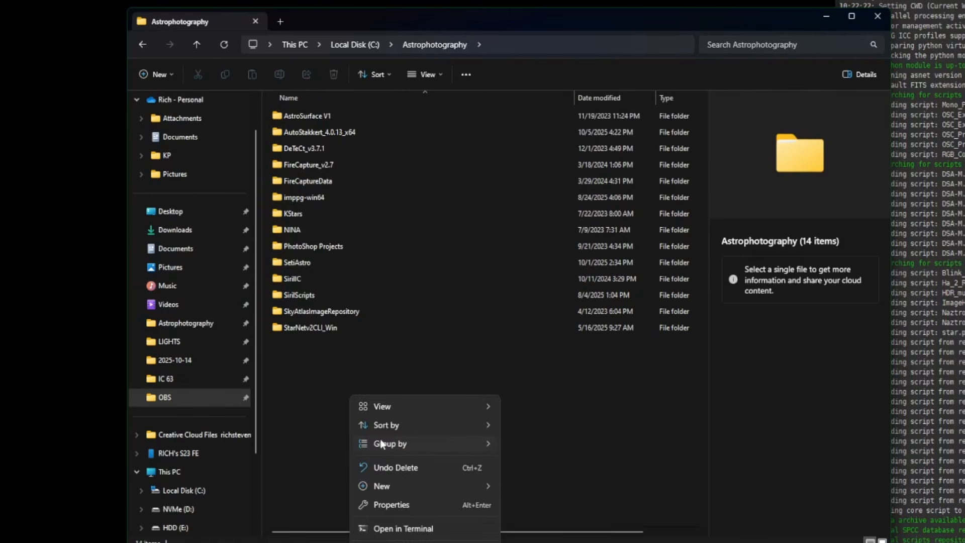
pyautogui.moveTo(485, 494)
pyautogui.click(546, 486)
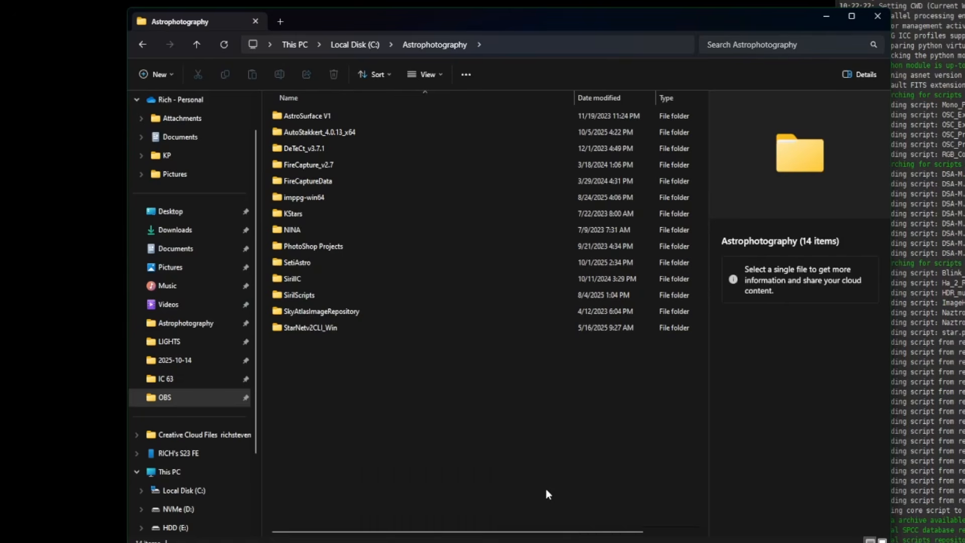
pyautogui.write('Ab')
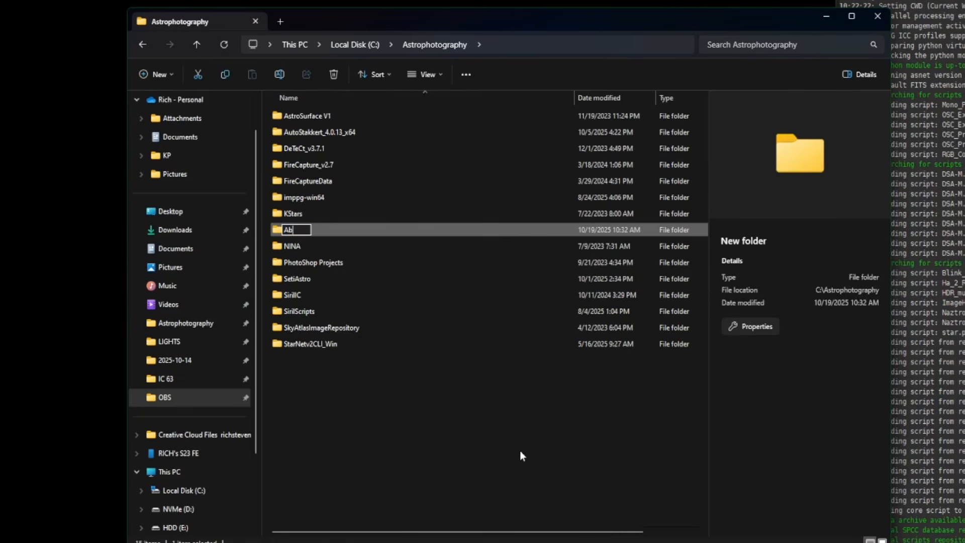
pyautogui.write('errationRemover')
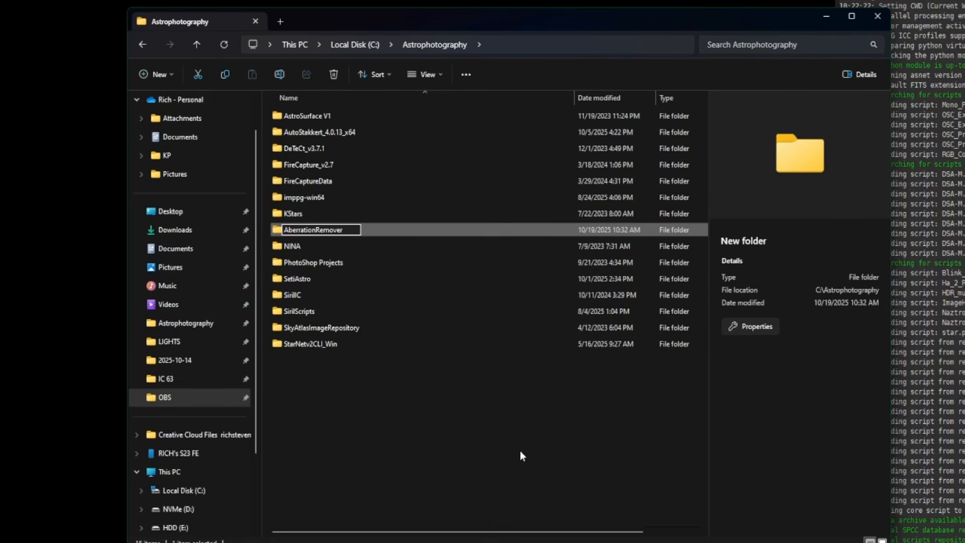
pyautogui.press('Return')
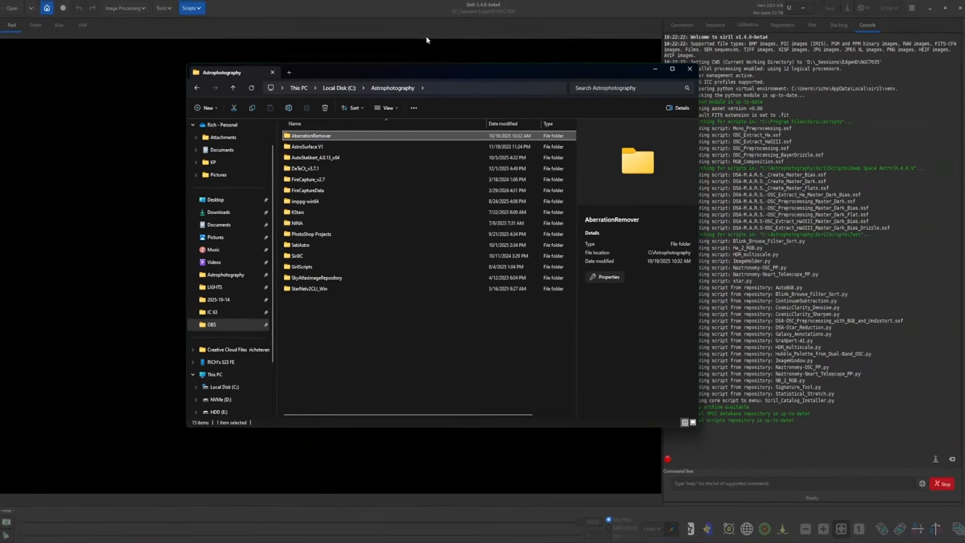
# Switch to Siril and enable the AberrationRemover.py repository script in the Scripts preferences, then apply
pyautogui.click(417, 15)
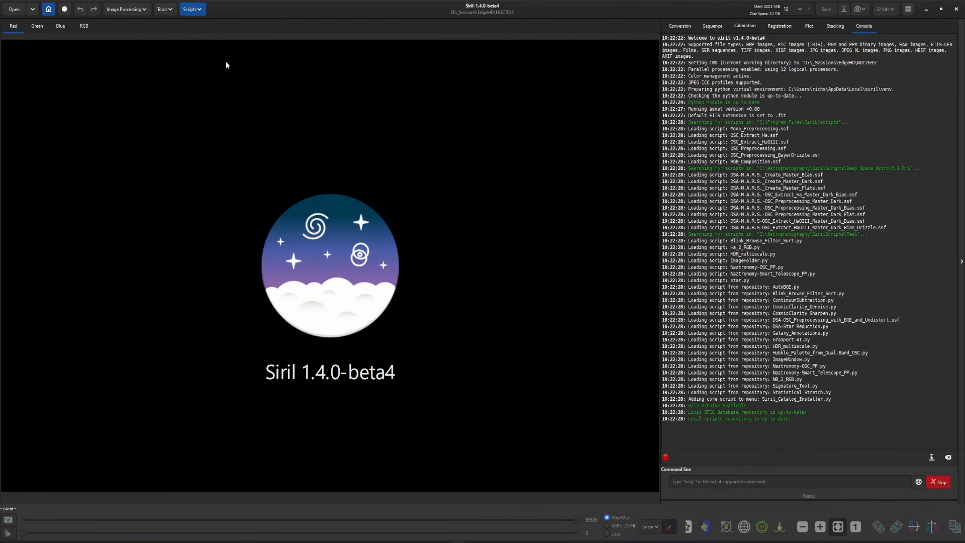
pyautogui.click(201, 11)
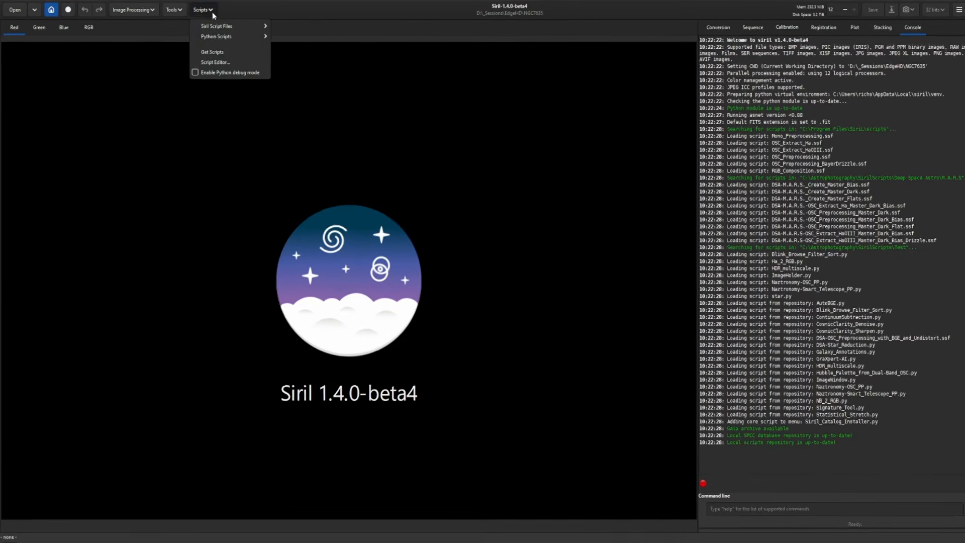
pyautogui.click(219, 48)
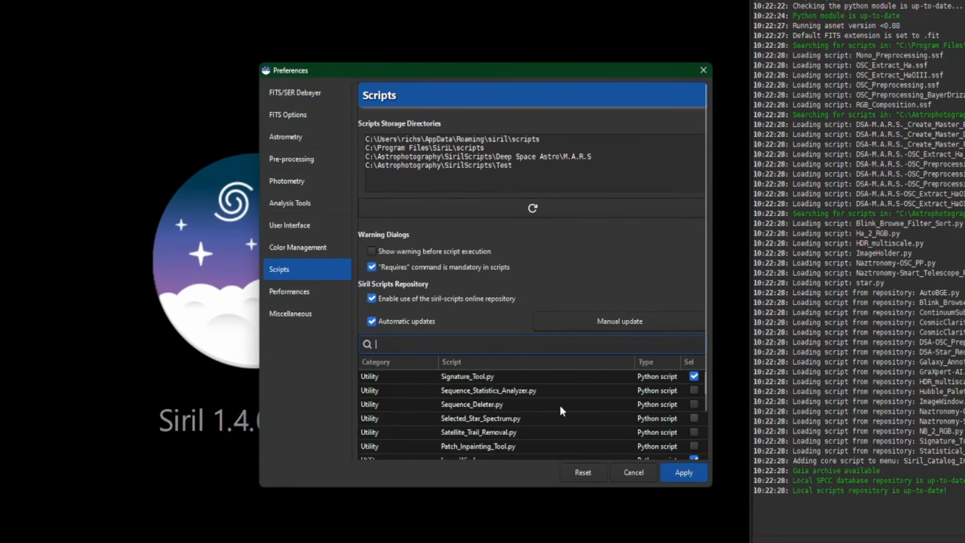
pyautogui.scroll(-10, 418, 416)
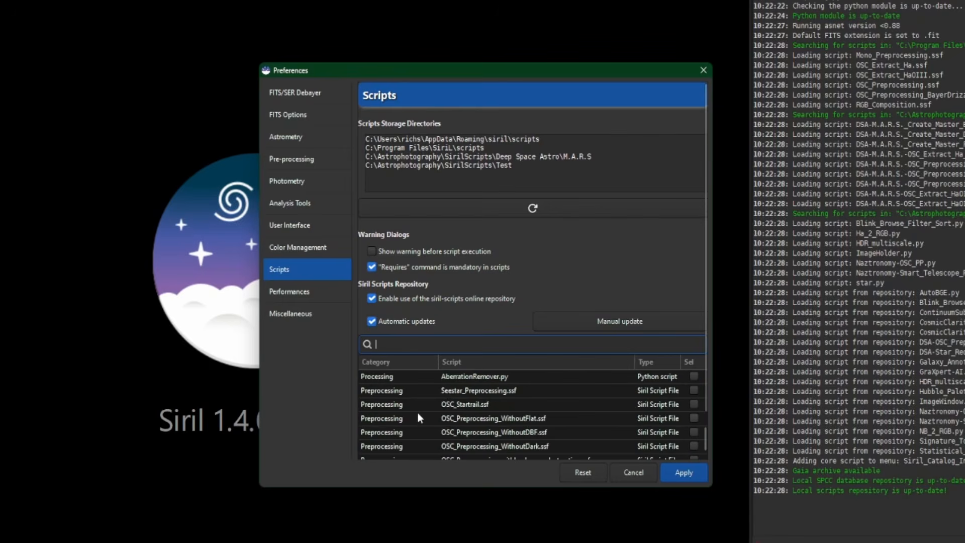
pyautogui.write('ab')
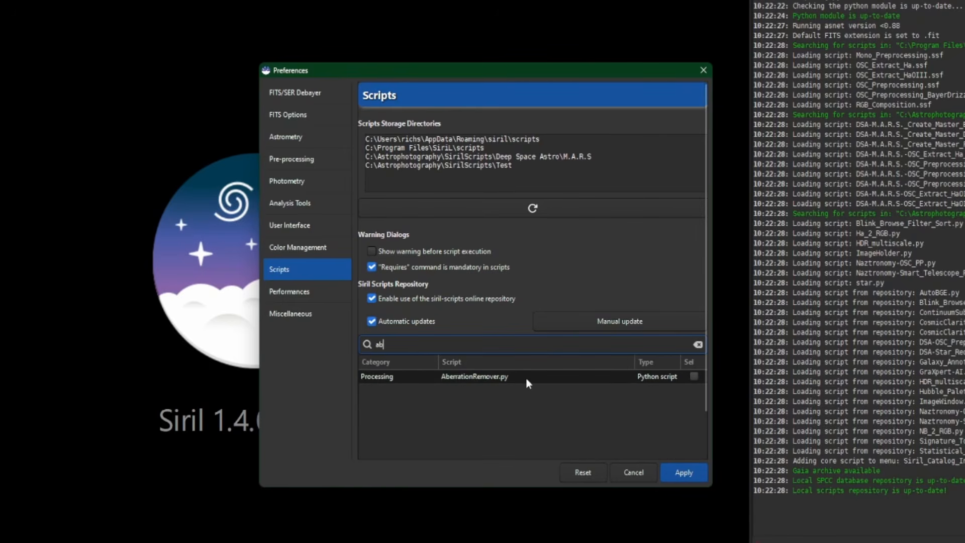
pyautogui.click(694, 376)
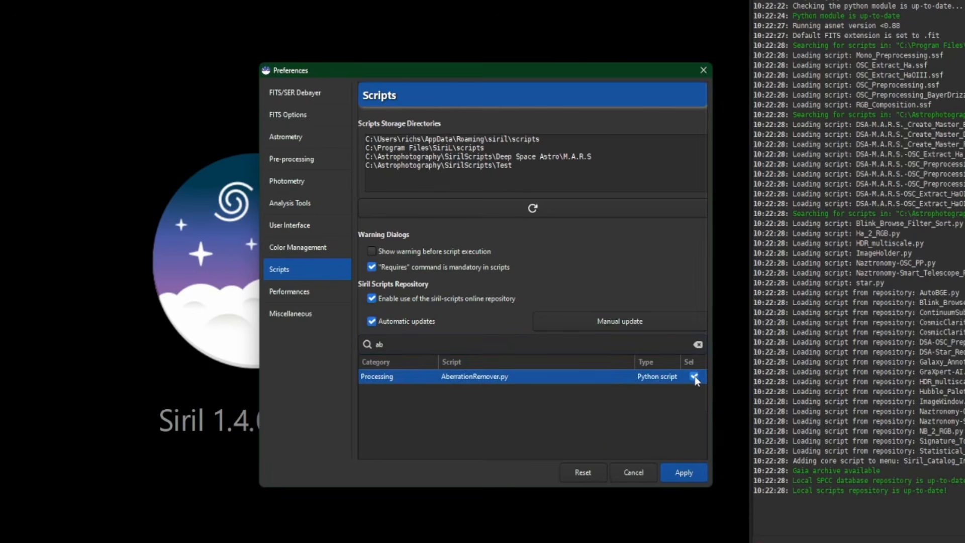
pyautogui.click(684, 471)
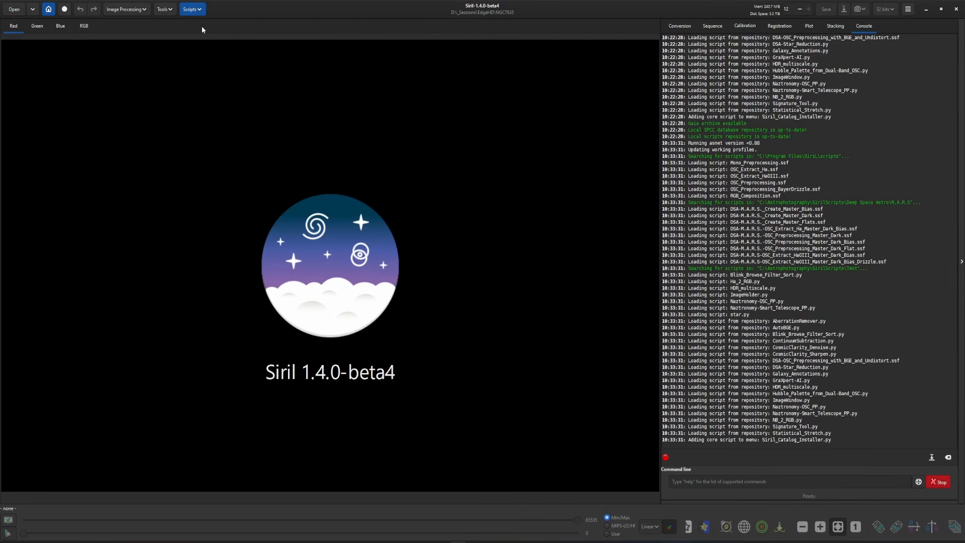
# Try to run the AberrationRemover.py processing script with no image loaded, dismissing the error dialog
pyautogui.click(192, 9)
pyautogui.moveTo(207, 35)
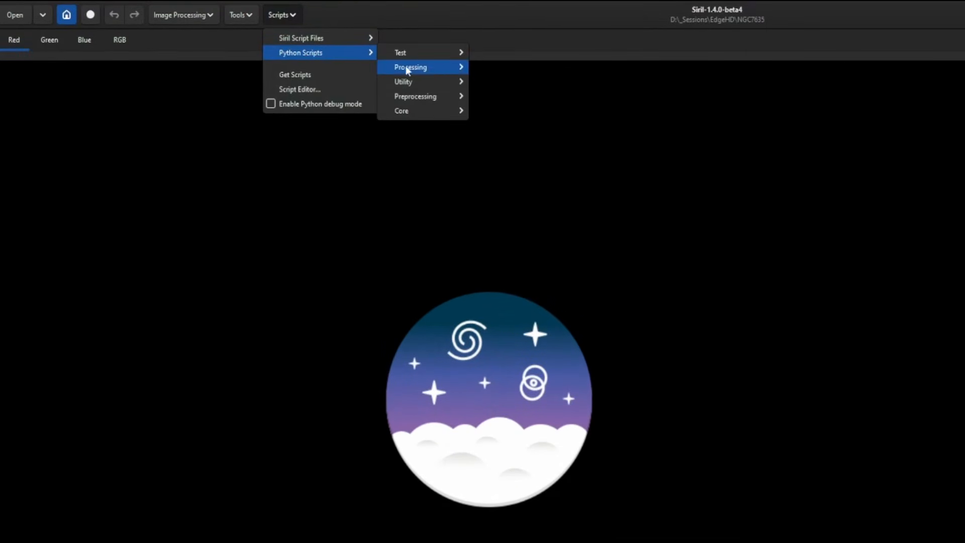
pyautogui.moveTo(448, 72)
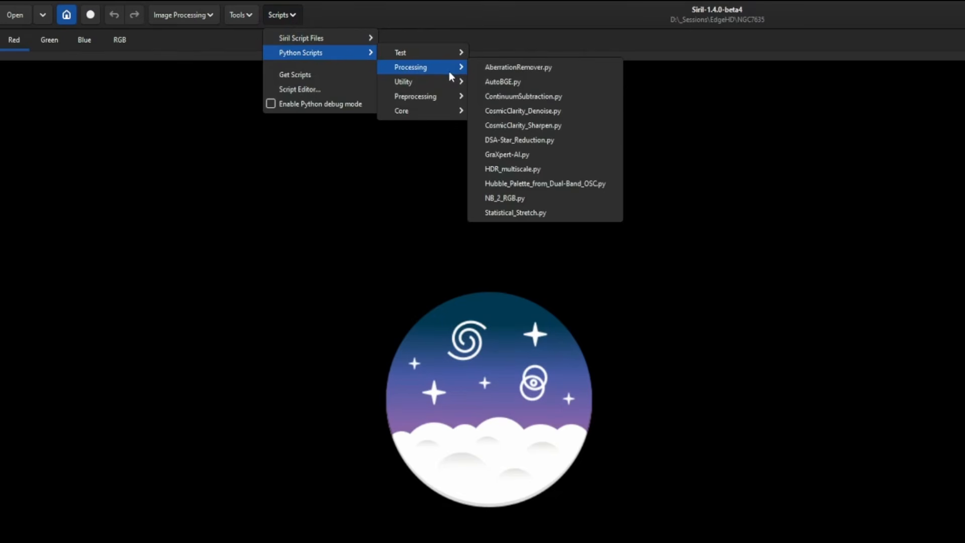
pyautogui.click(556, 70)
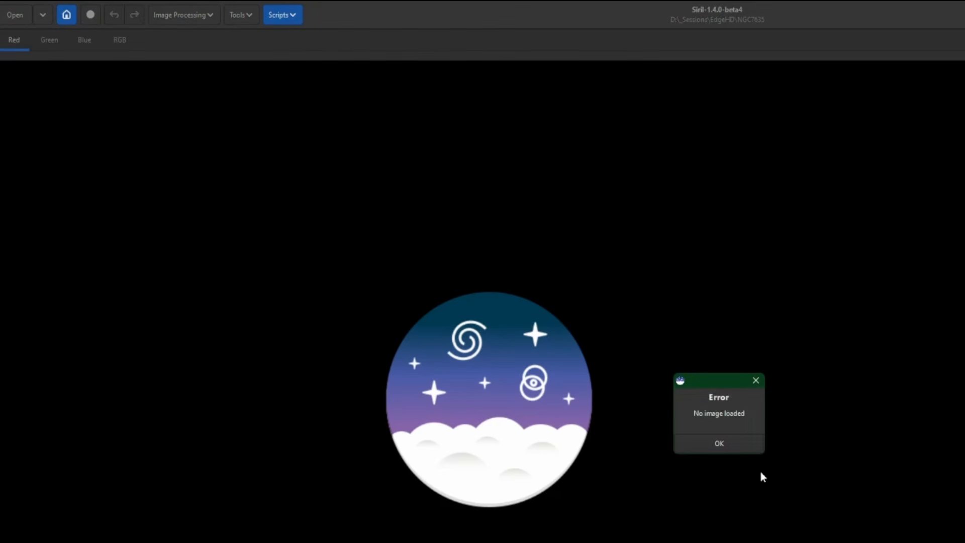
pyautogui.click(741, 447)
# Open the recent image result_47100s.fit and switch the display mode to AutoStretch
pyautogui.click(50, 17)
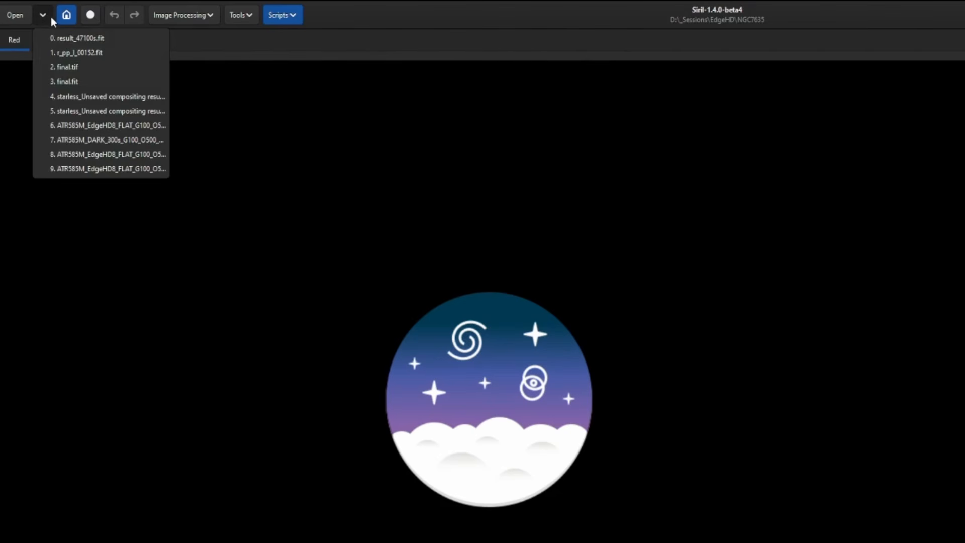
pyautogui.click(64, 35)
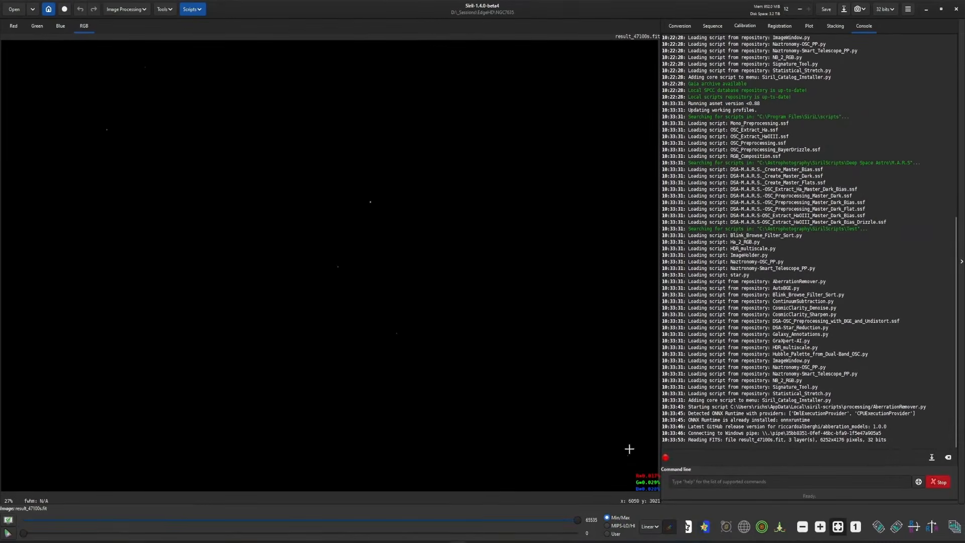
pyautogui.click(648, 527)
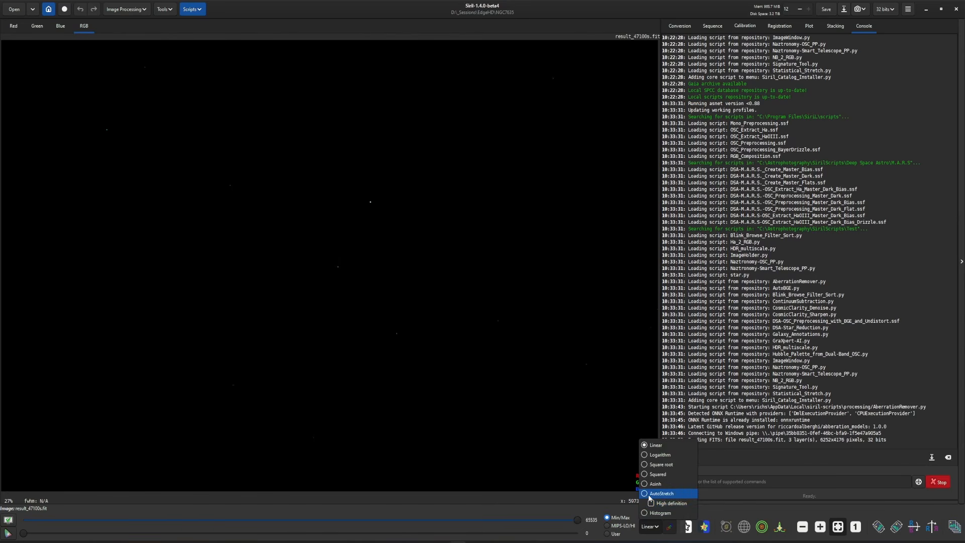
pyautogui.click(659, 493)
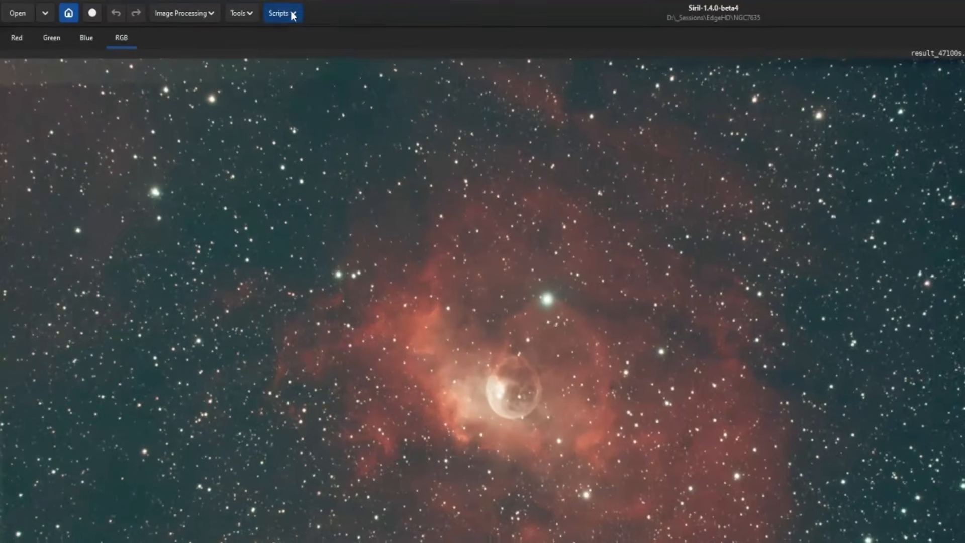
# Launch the AberrationRemover.py processing script and open its model download and info page
pyautogui.click(193, 10)
pyautogui.moveTo(313, 52)
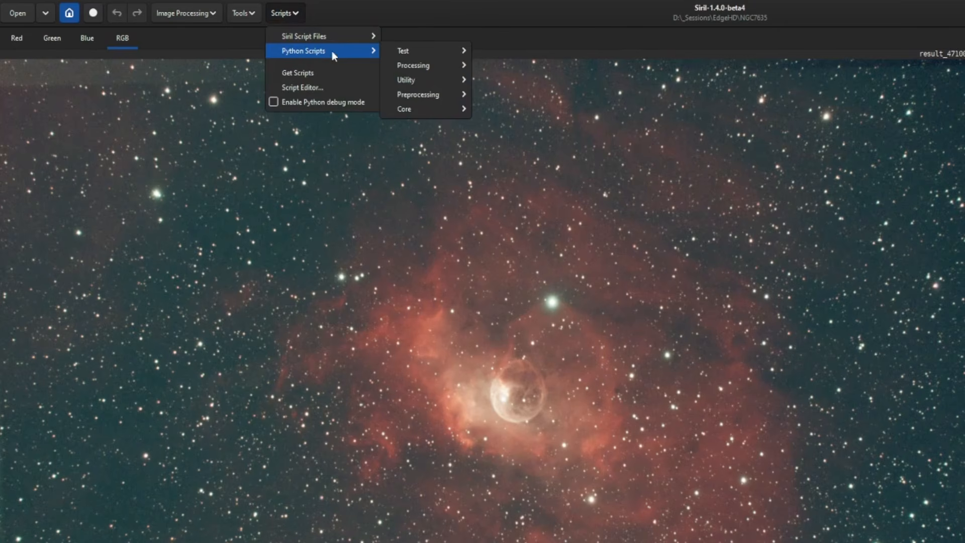
pyautogui.moveTo(401, 65)
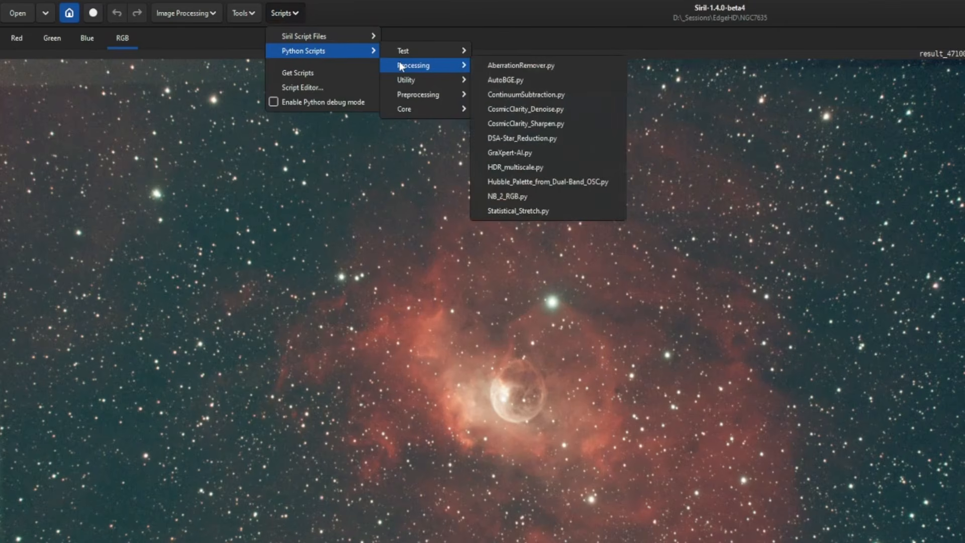
pyautogui.click(559, 65)
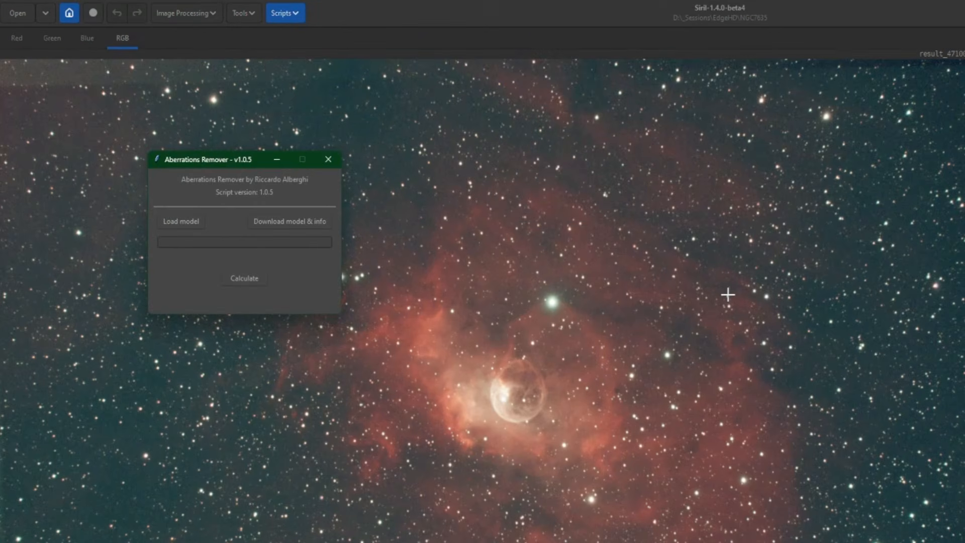
pyautogui.click(309, 221)
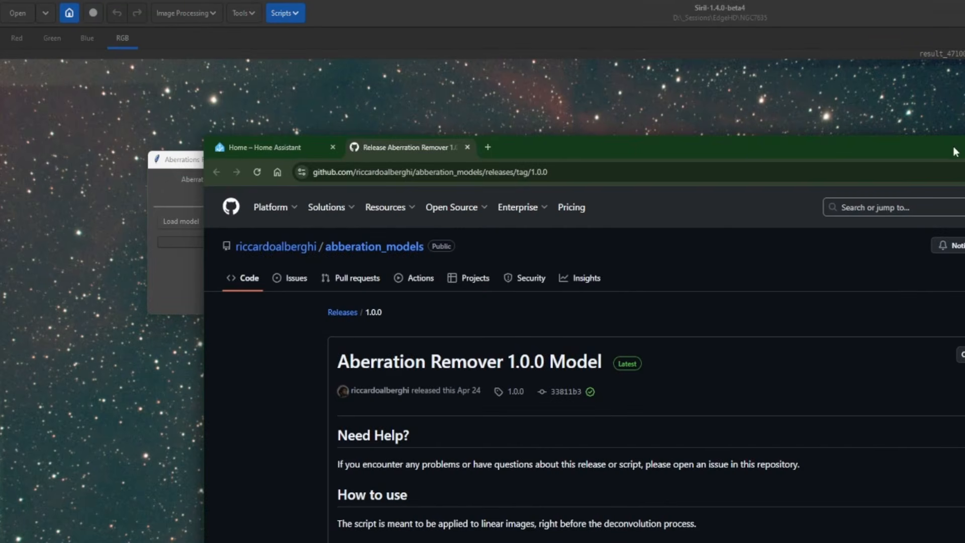
# Download model_v1_0_0.onnx from the release page and save it into C:\Astrophotography\AberrationRemover
pyautogui.moveTo(955, 152); pyautogui.dragTo(959, 46)
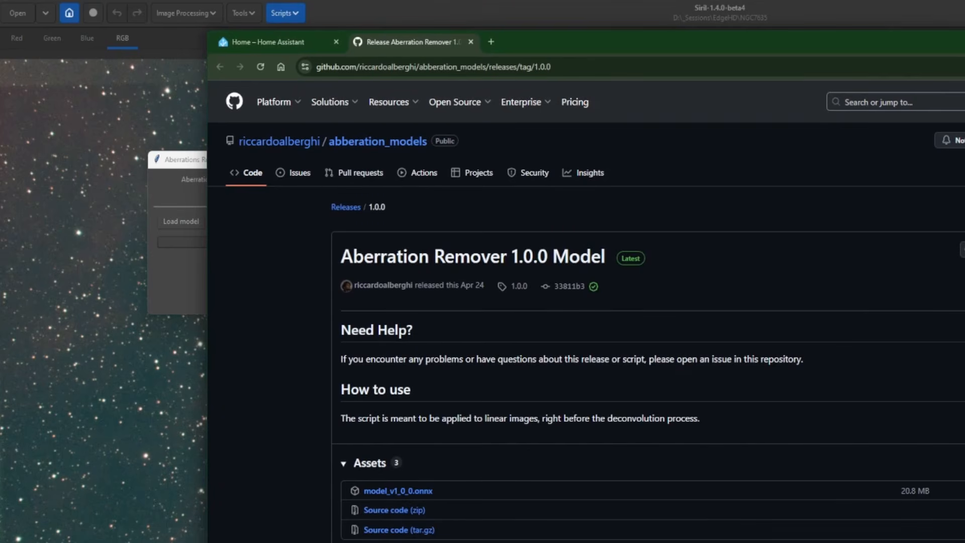
pyautogui.click(405, 494)
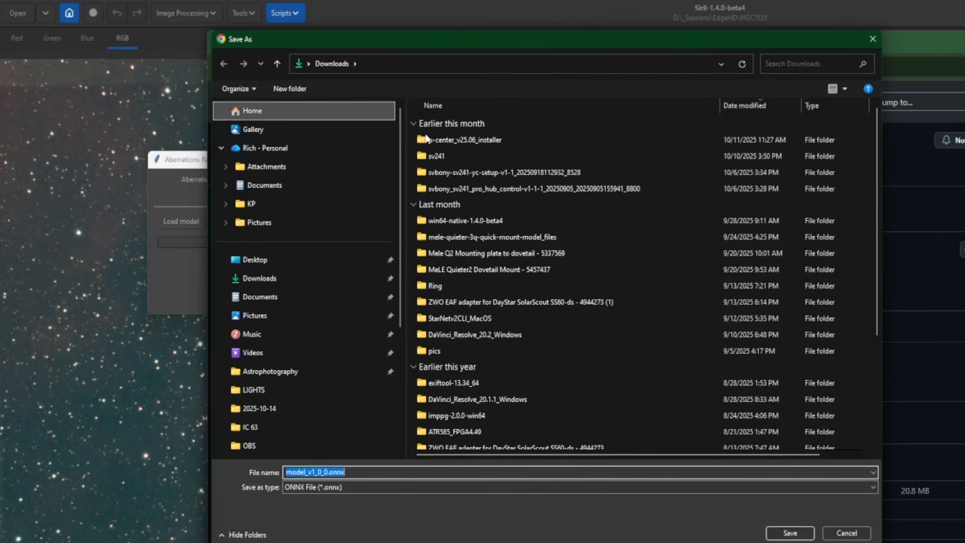
pyautogui.scroll(-3, 328, 352)
pyautogui.click(272, 368)
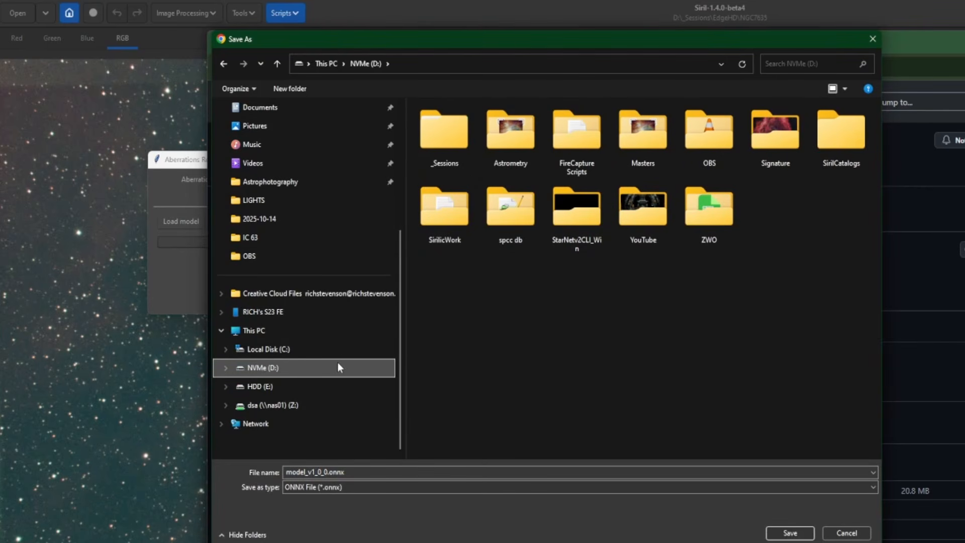
pyautogui.click(305, 351)
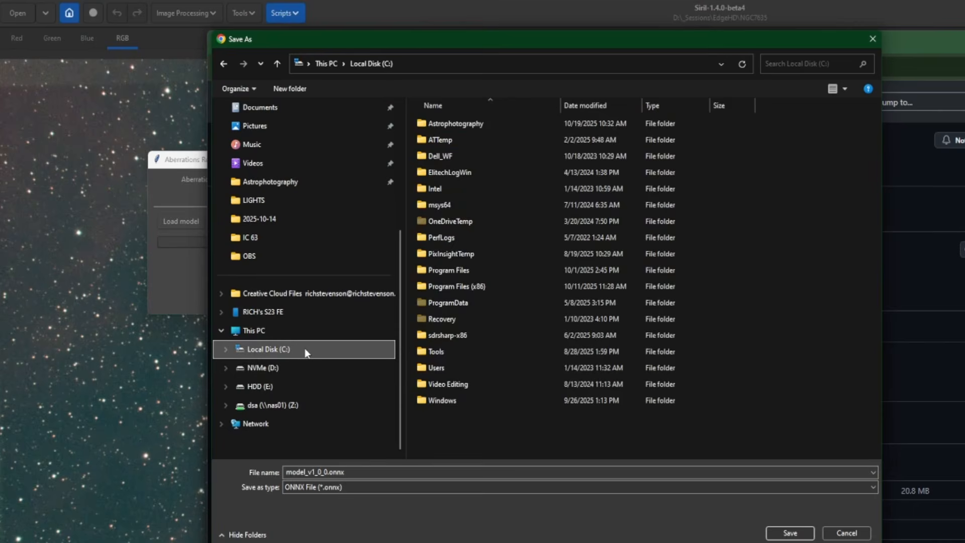
pyautogui.doubleClick(493, 125)
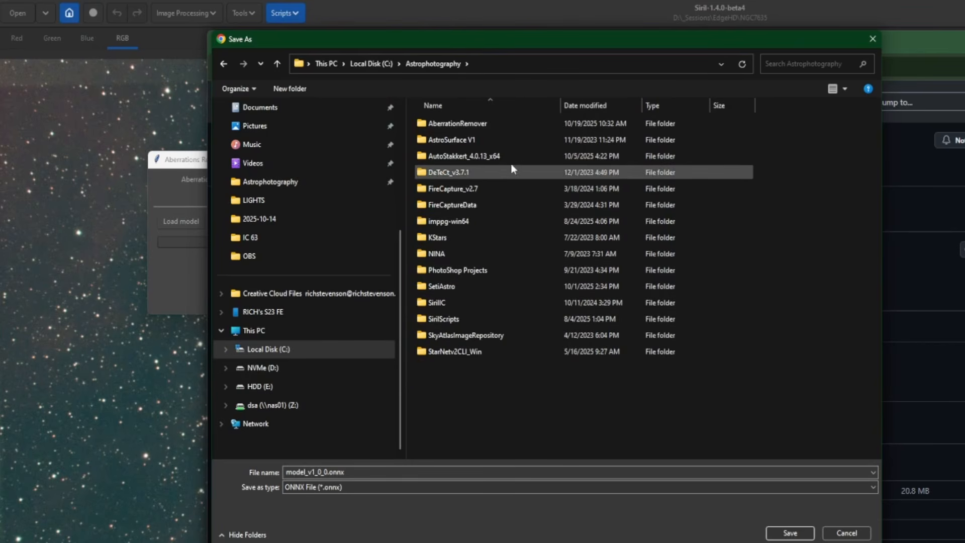
pyautogui.doubleClick(471, 124)
pyautogui.click(798, 535)
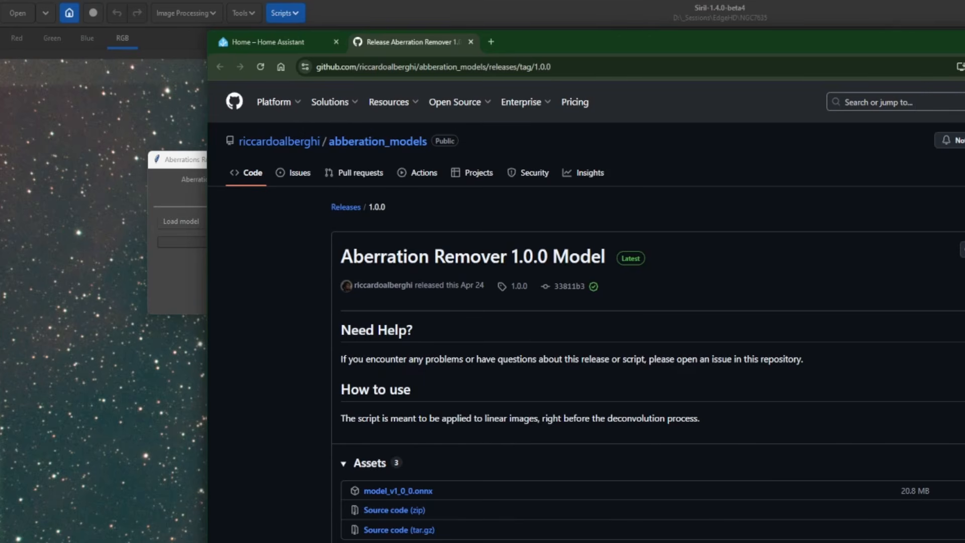
# Minimize the browser and load the model_v1_0_0.onnx file from C:\Astrophotography\AberrationRemover into the Aberrations Remover script
pyautogui.press('super+Down')
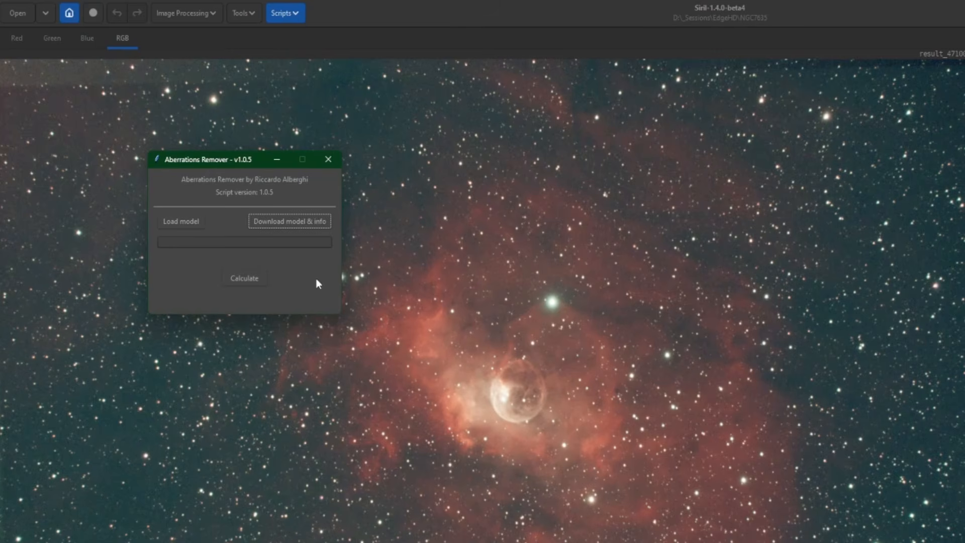
pyautogui.click(174, 217)
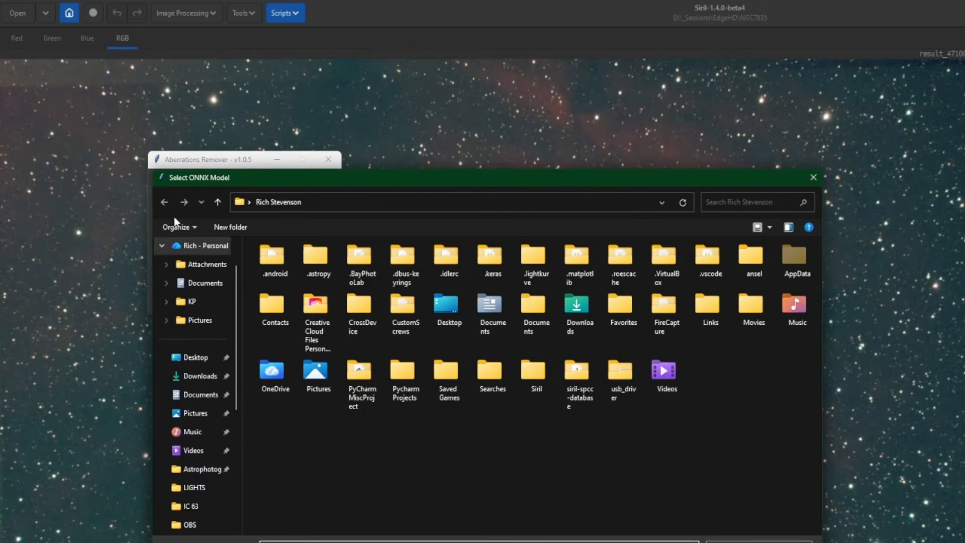
pyautogui.scroll(-4, 223, 424)
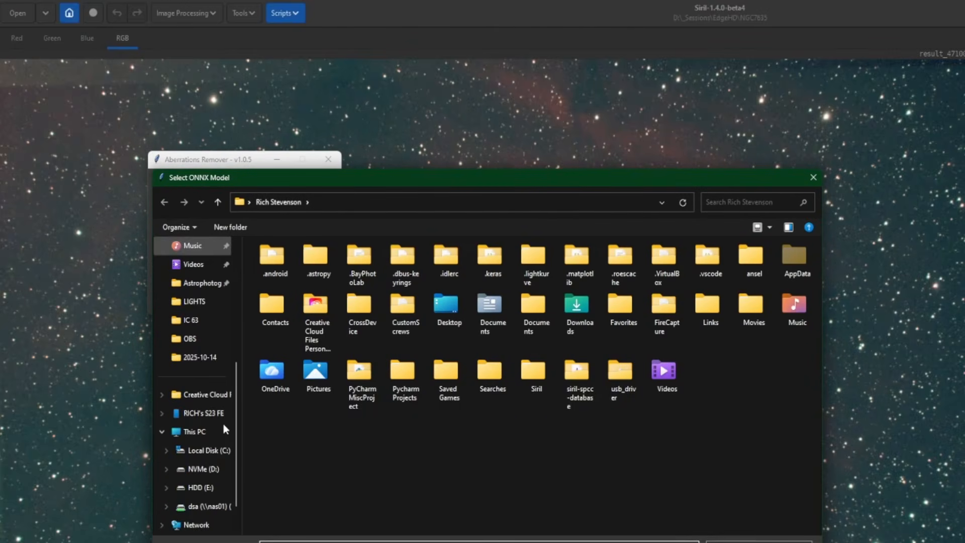
pyautogui.click(224, 445)
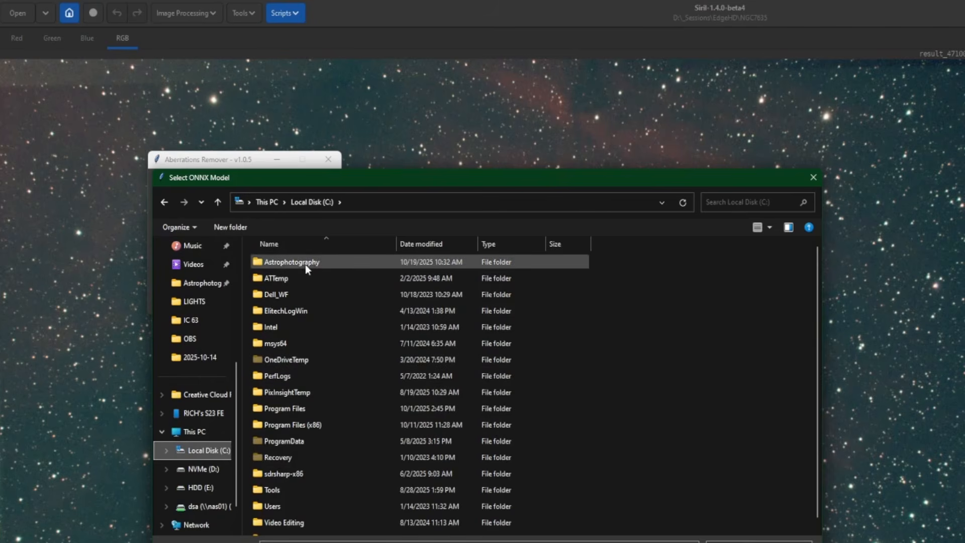
pyautogui.click(306, 264)
pyautogui.doubleClick(306, 264)
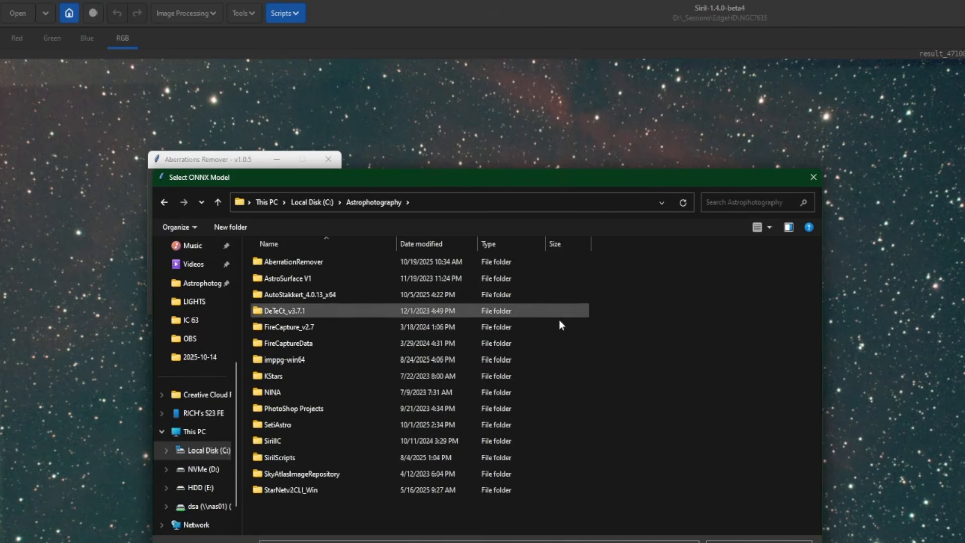
pyautogui.doubleClick(305, 265)
pyautogui.doubleClick(328, 263)
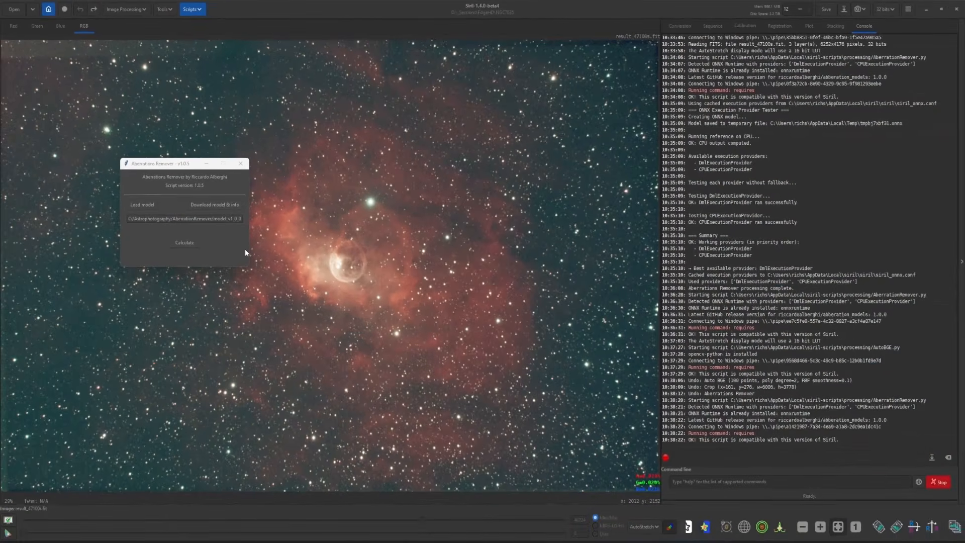
# Close the Aberrations Remover window and switch the display mode to Linear and back to AutoStretch
pyautogui.click(240, 163)
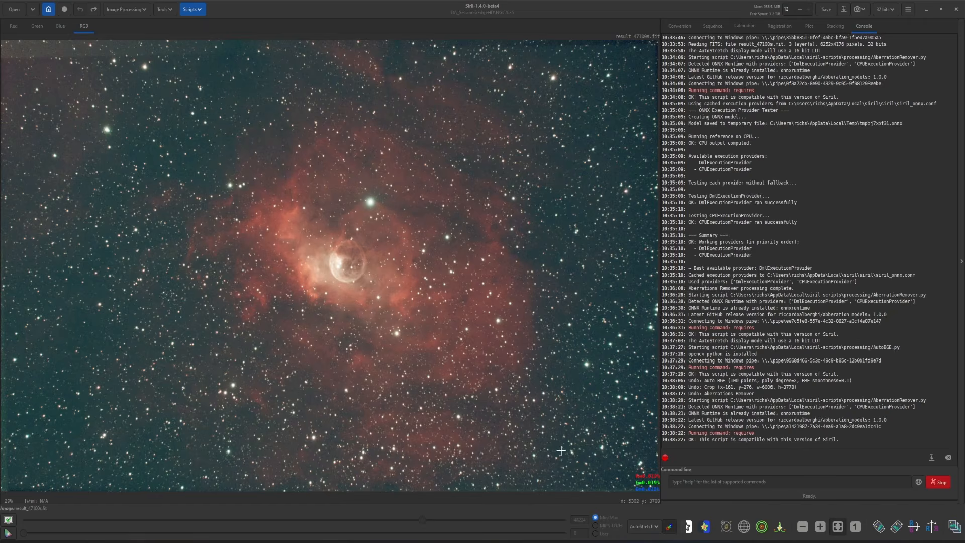
pyautogui.click(650, 527)
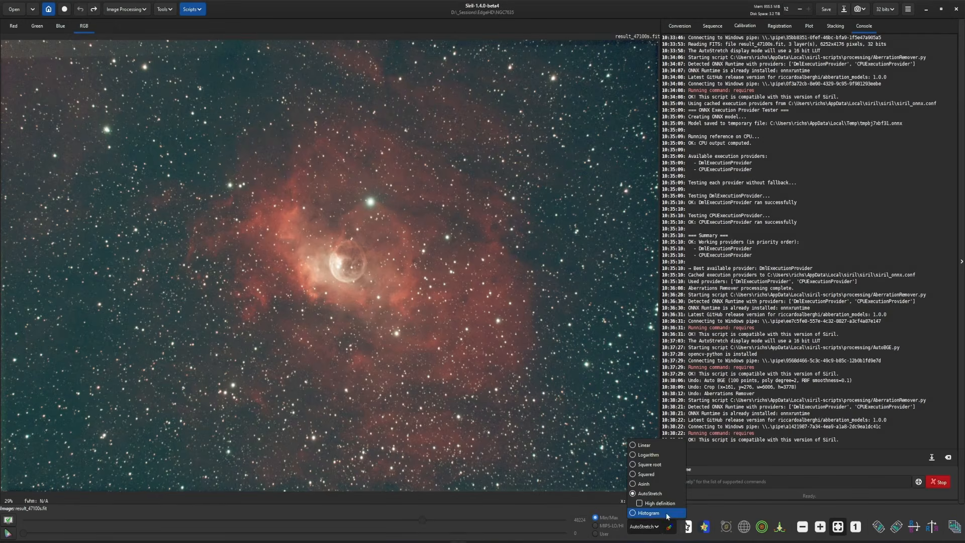
pyautogui.click(645, 446)
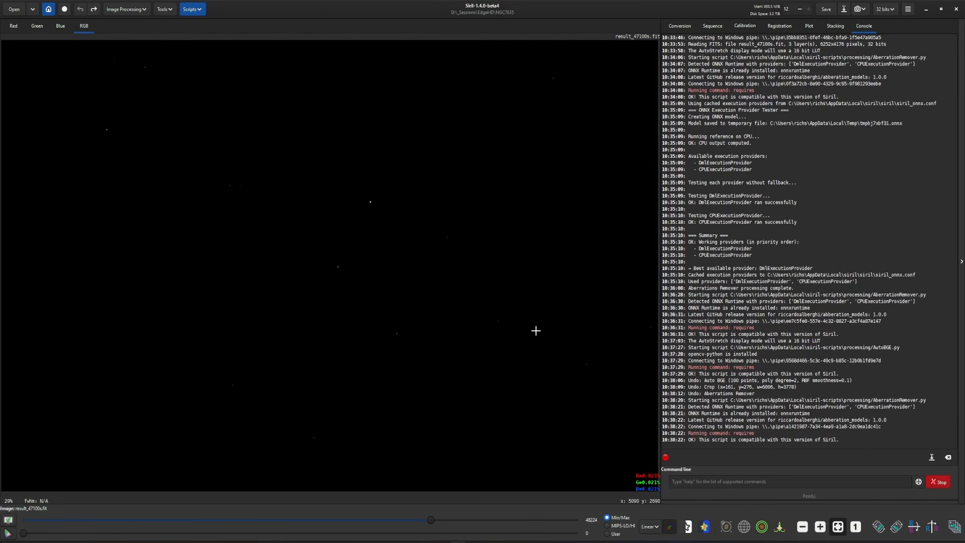
pyautogui.click(650, 526)
pyautogui.click(647, 499)
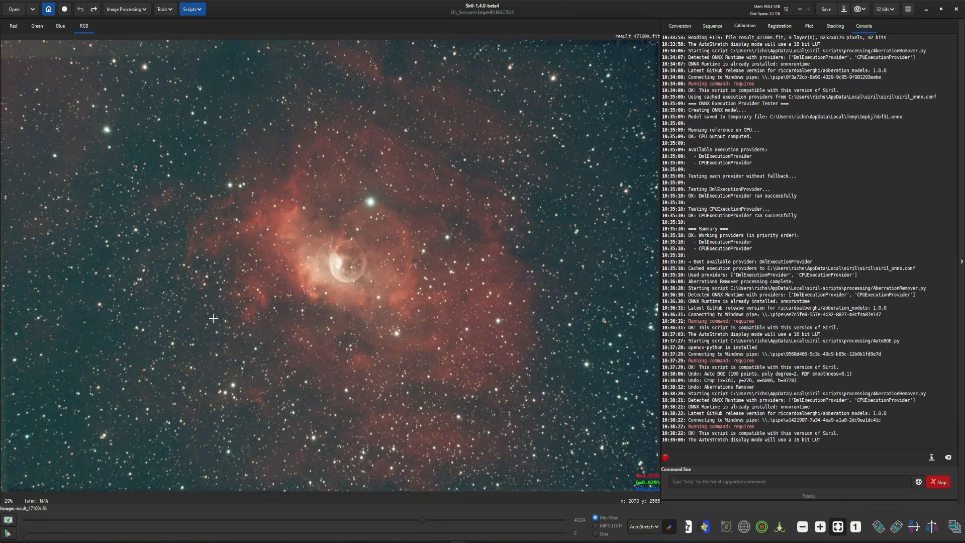
# Crop the image to a selection covering nearly the whole frame, trimming the edges
pyautogui.moveTo(17, 67); pyautogui.dragTo(646, 477)
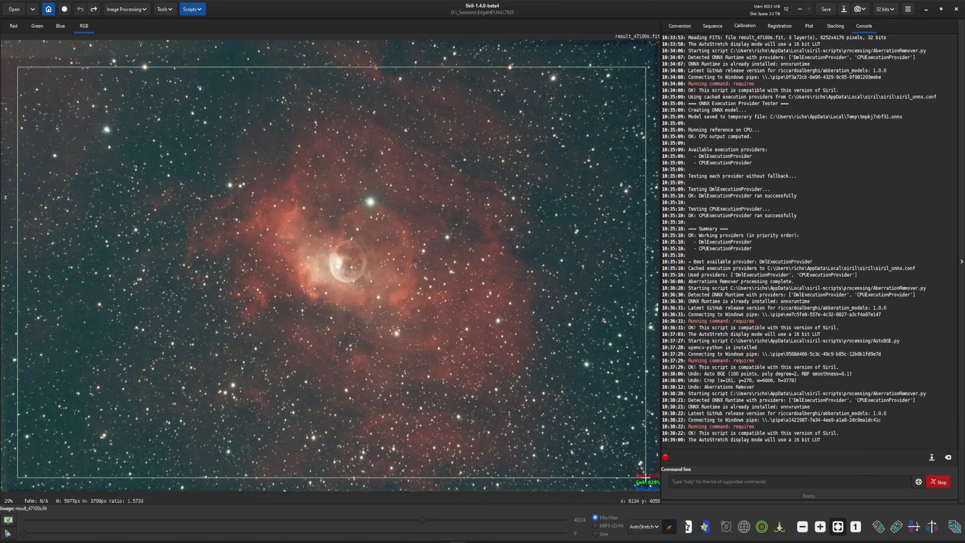
pyautogui.rightClick(522, 347)
pyautogui.click(606, 413)
# Run the AutoBGE.py gradient removal with 100 sample points, polynomial degree 2 and RBF smoothness 0.10, then close it
pyautogui.click(200, 11)
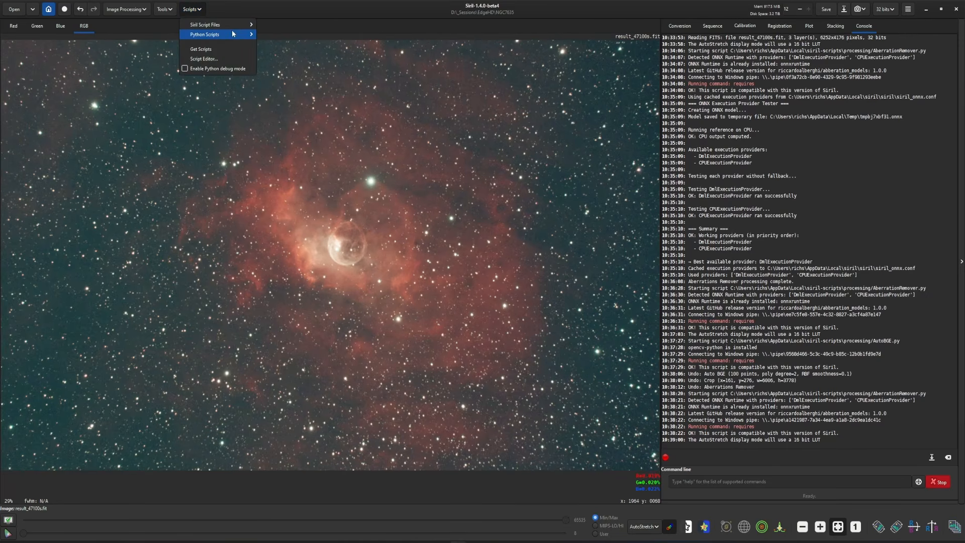
pyautogui.moveTo(226, 34)
pyautogui.moveTo(286, 43)
pyautogui.click(350, 54)
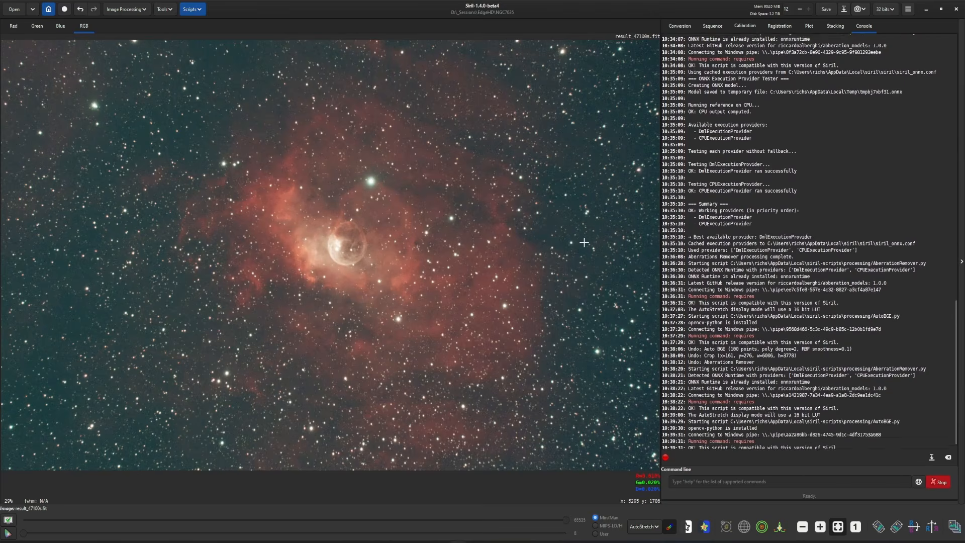
pyautogui.click(545, 328)
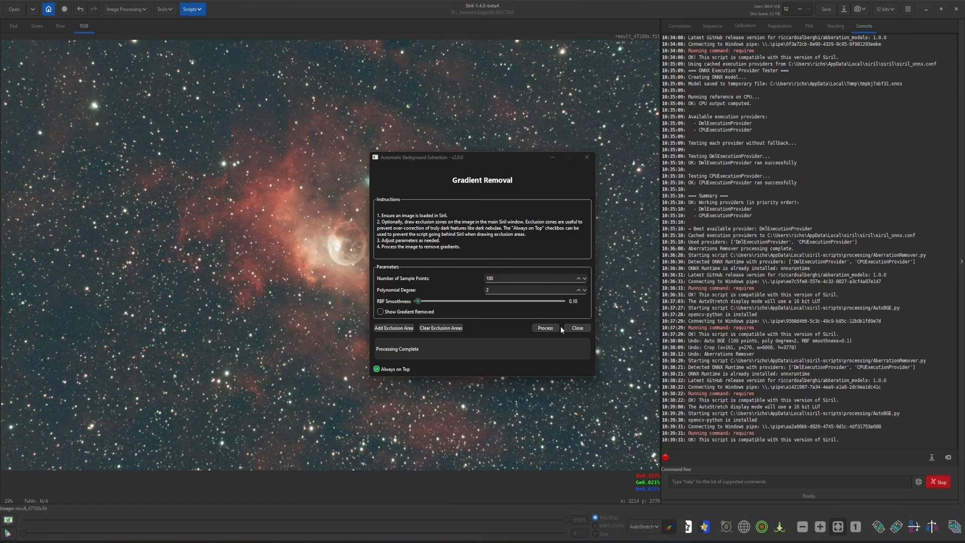
pyautogui.click(573, 327)
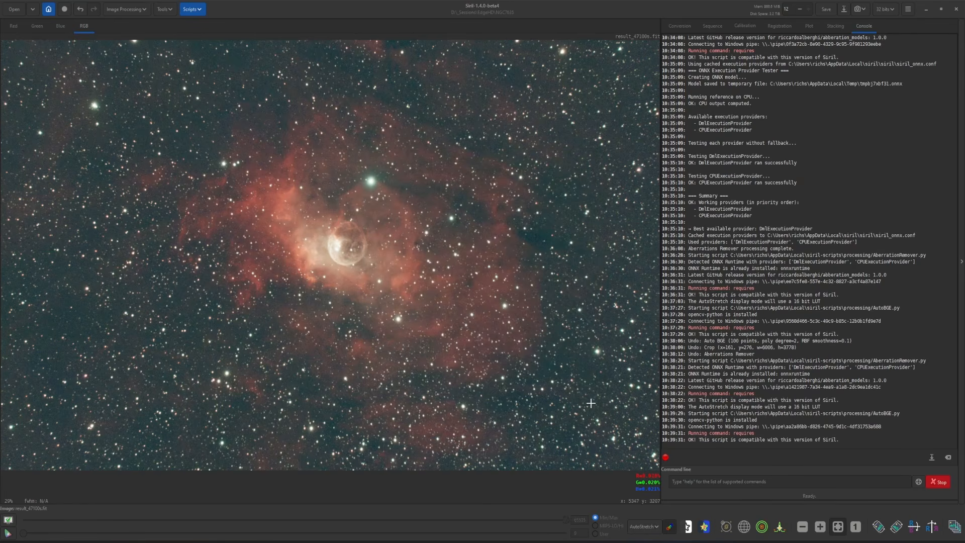
# Run the AberrationRemover.py script, calculate the aberration correction on the image, and close the script window
pyautogui.scroll(1, 579, 412)
pyautogui.scroll(2, 580, 412)
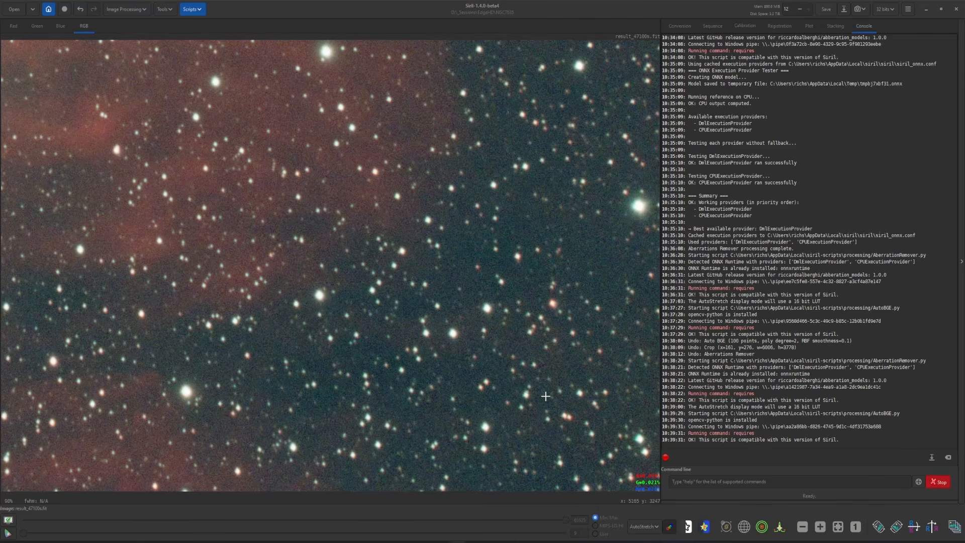
pyautogui.moveTo(365, 217); pyautogui.dragTo(373, 300)
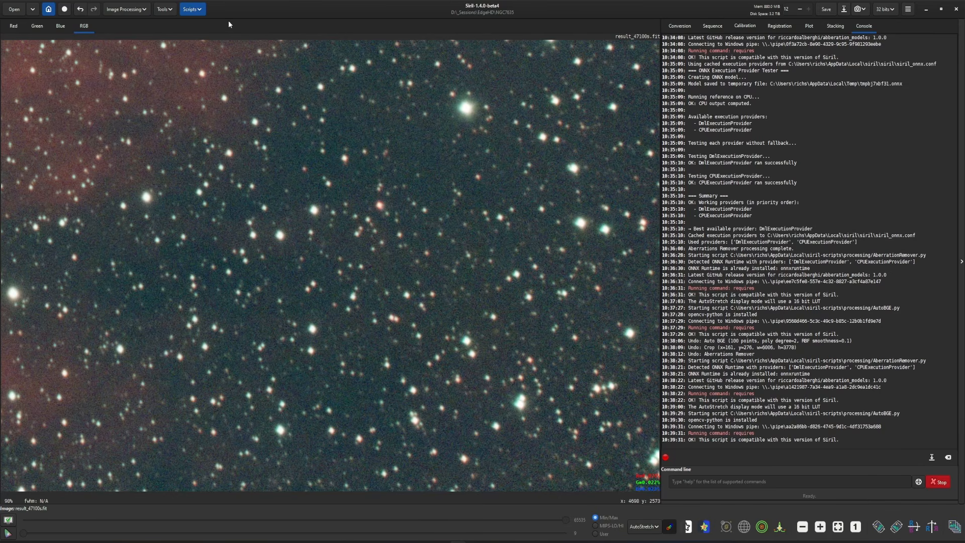
pyautogui.click(196, 14)
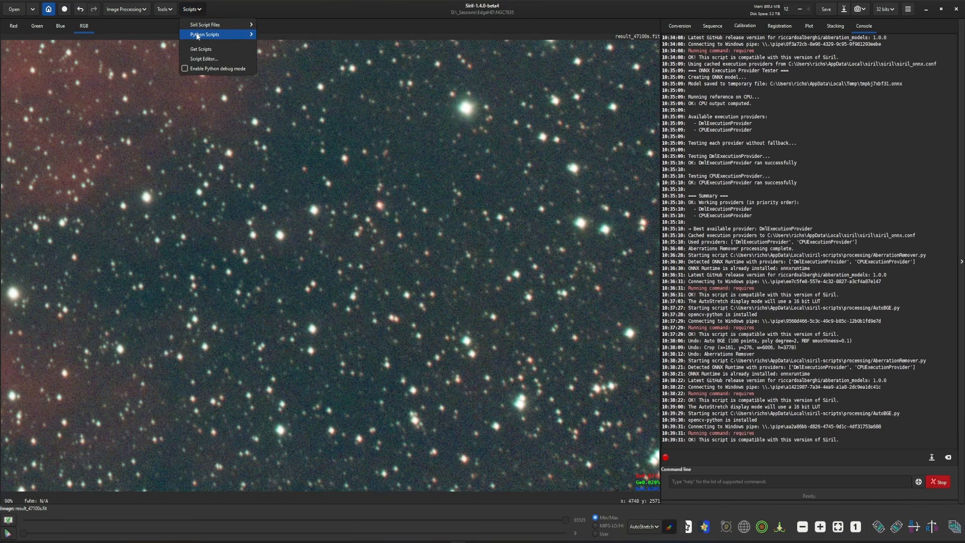
pyautogui.moveTo(224, 34)
pyautogui.moveTo(276, 44)
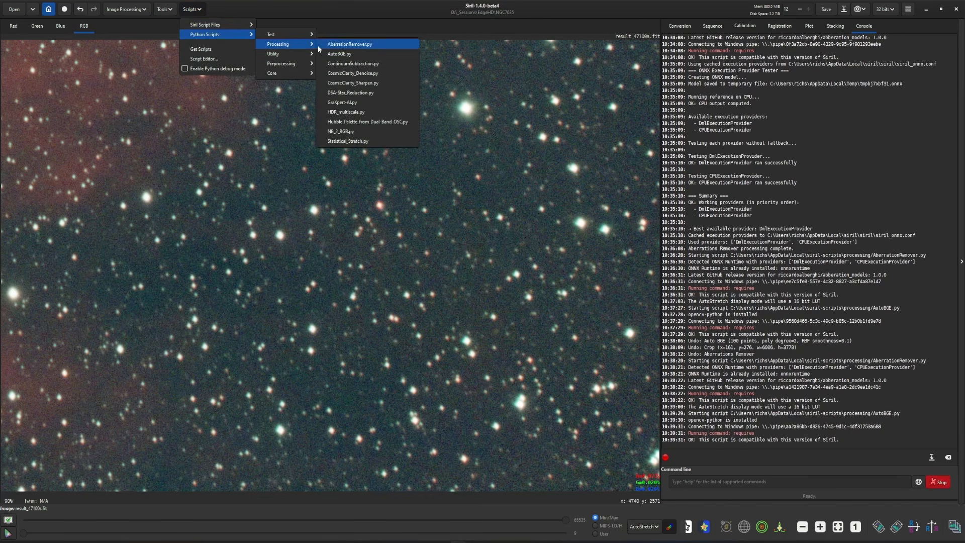
pyautogui.click(336, 44)
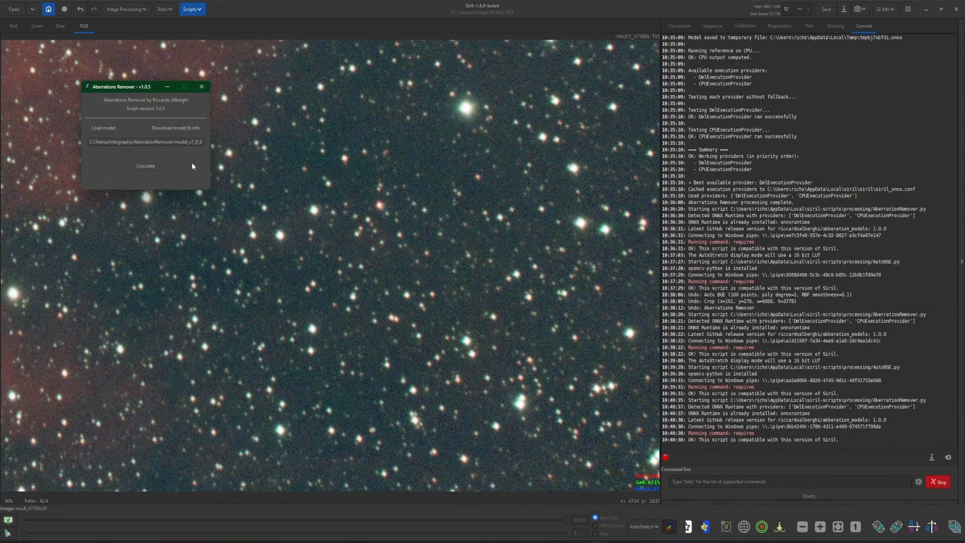
pyautogui.click(154, 166)
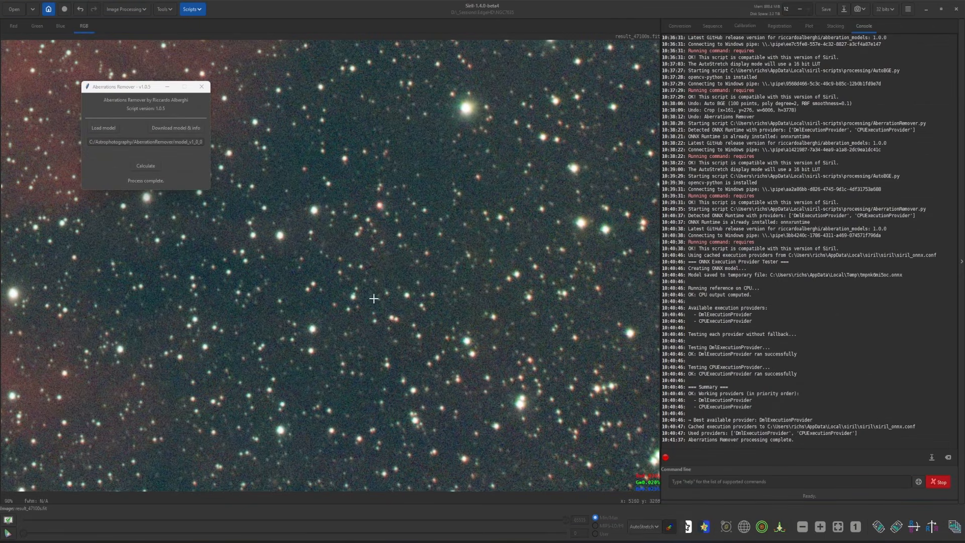
pyautogui.click(201, 87)
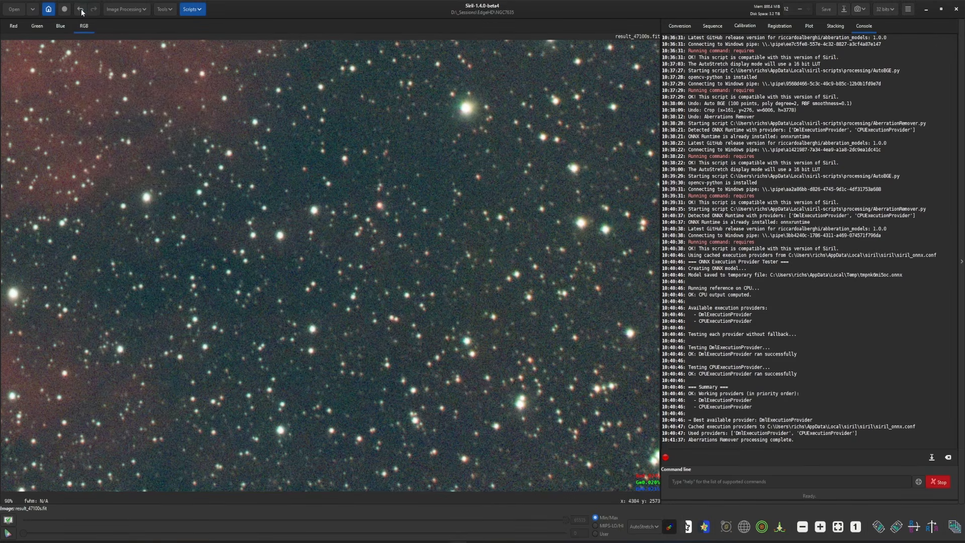
# Undo and redo the Aberrations Remover result twice to compare the star shapes before and after
pyautogui.hotkey('ctrl', 'z')
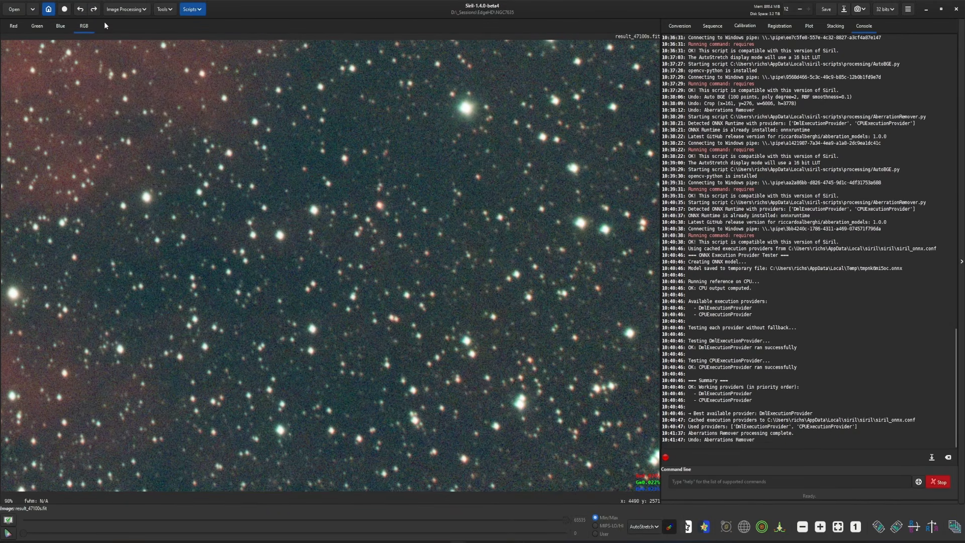
pyautogui.click(94, 9)
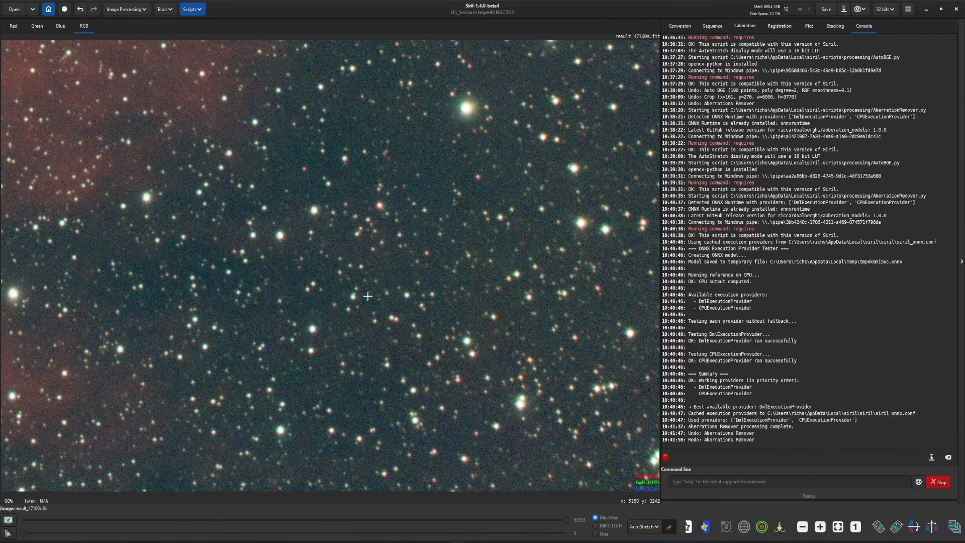
pyautogui.click(80, 9)
pyautogui.click(94, 10)
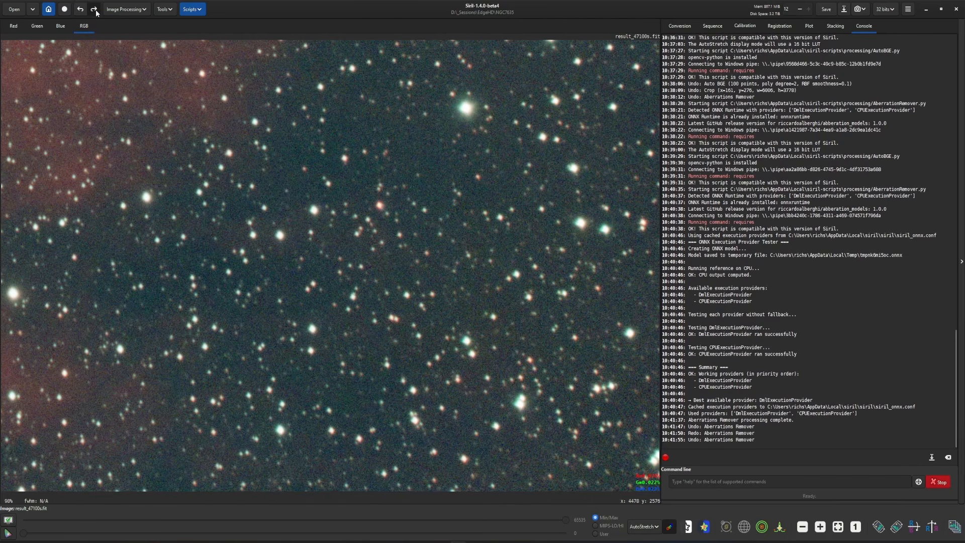
pyautogui.scroll(-3, 408, 292)
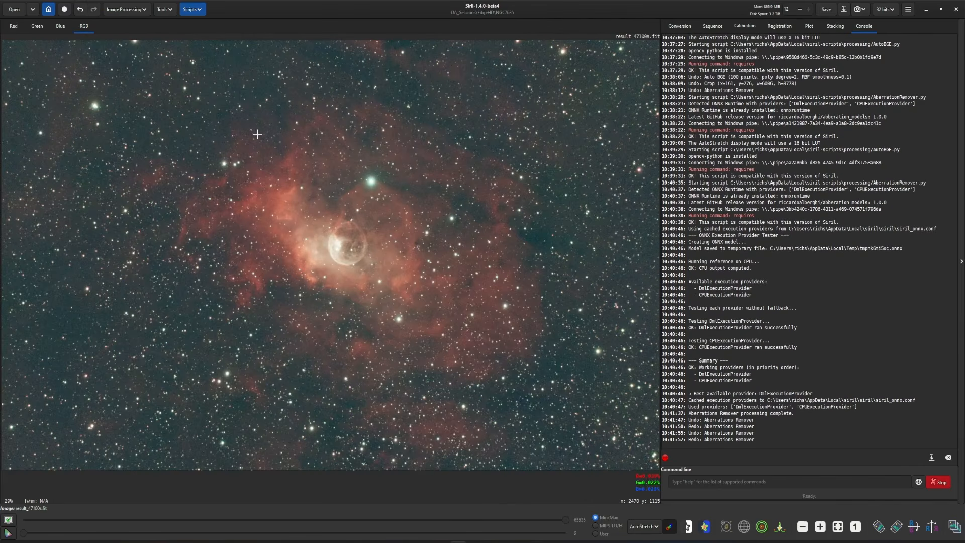
pyautogui.click(192, 9)
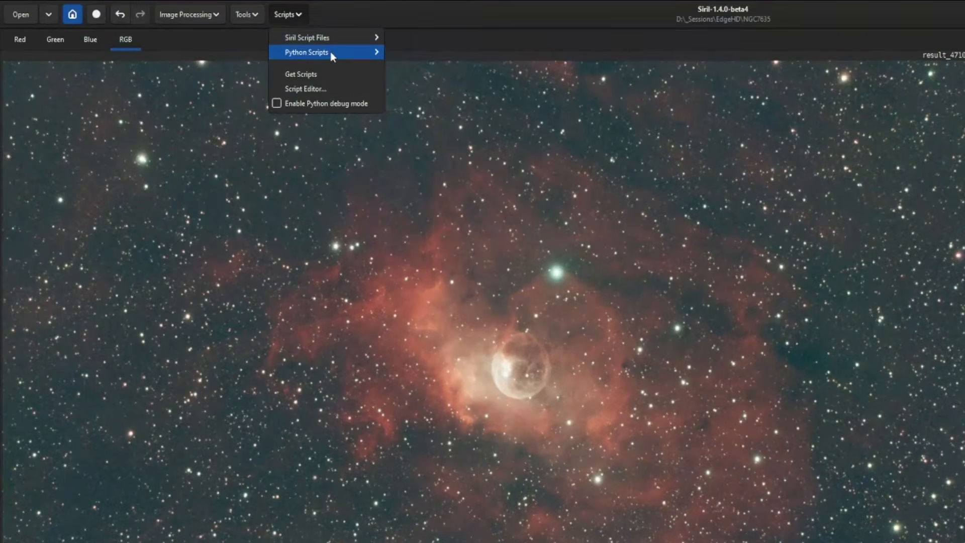
pyautogui.moveTo(330, 52)
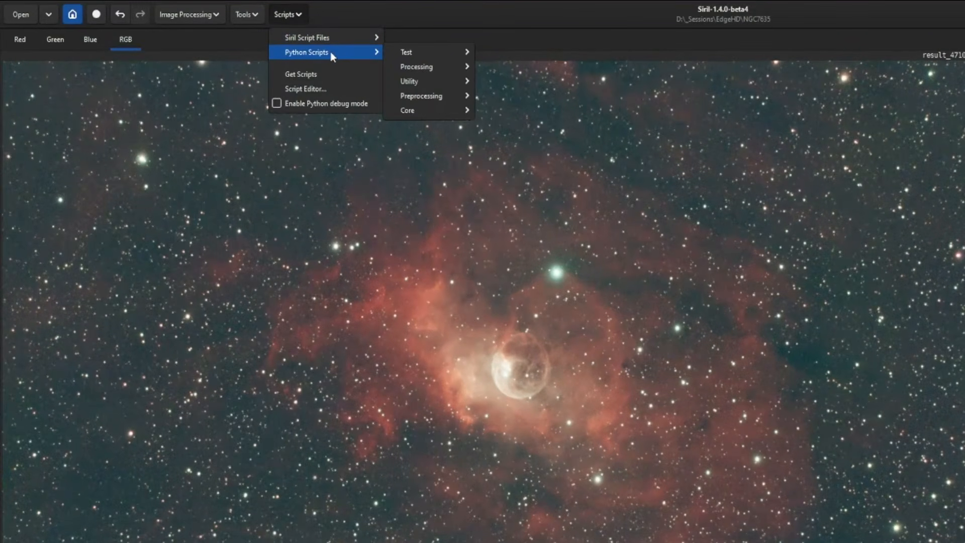
pyautogui.moveTo(460, 69)
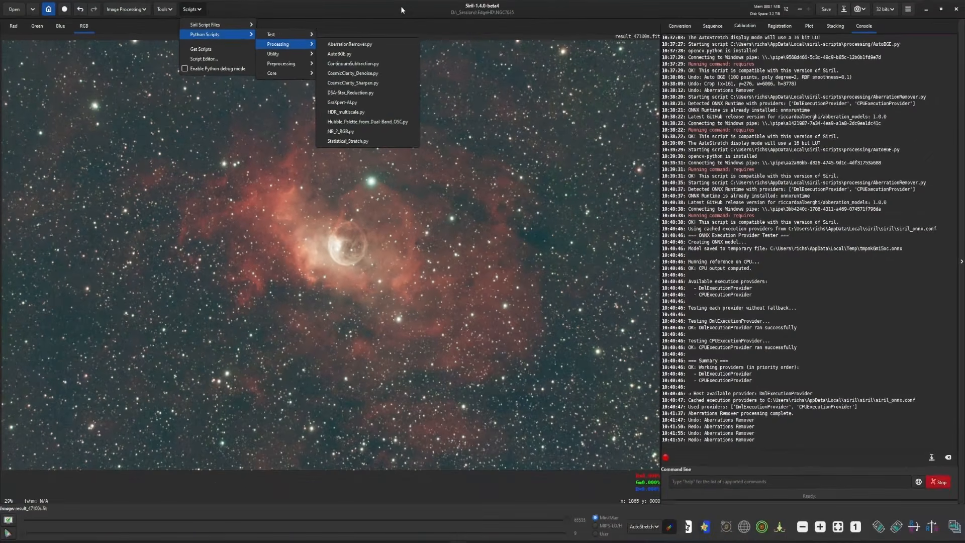
pyautogui.click(604, 13)
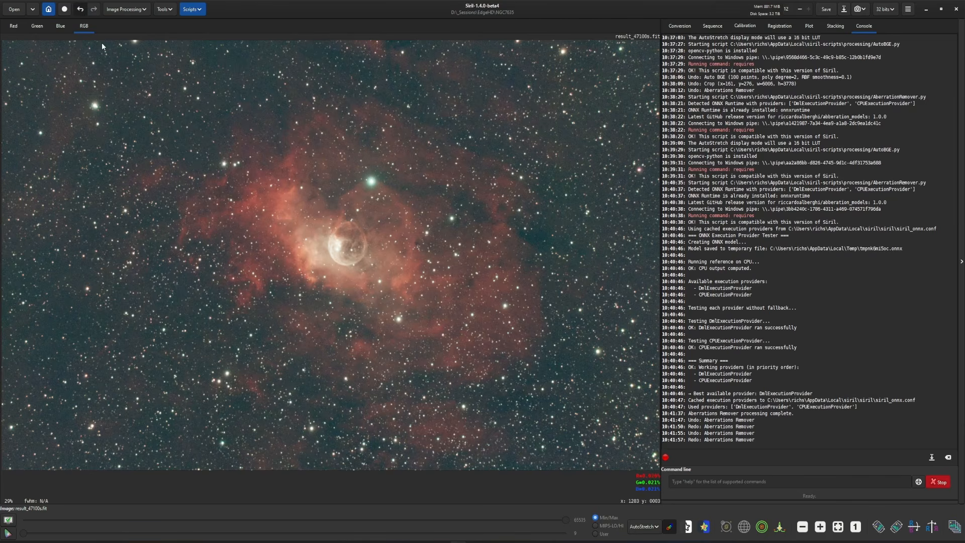
# Compare the whole nebula with and without the aberration correction once more by undoing and redoing it
pyautogui.click(80, 9)
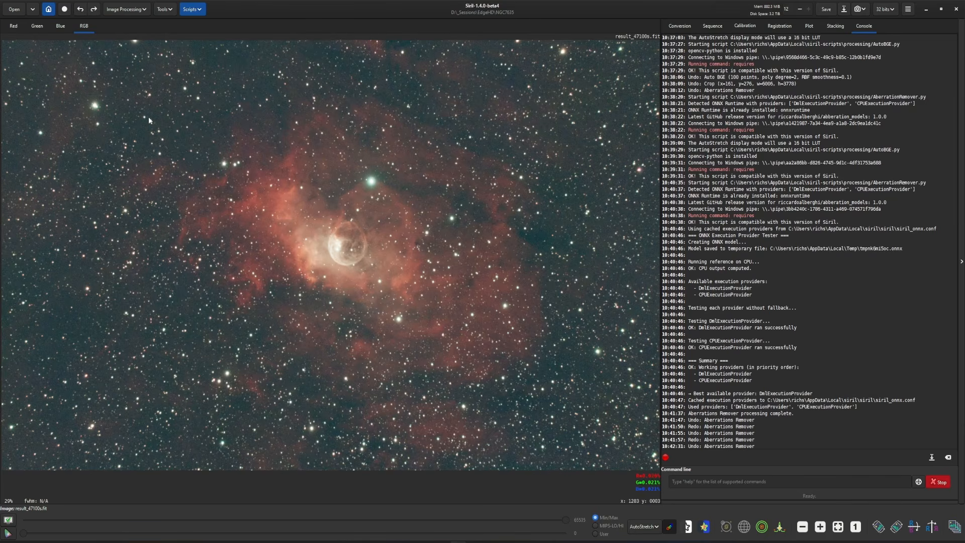
pyautogui.click(97, 11)
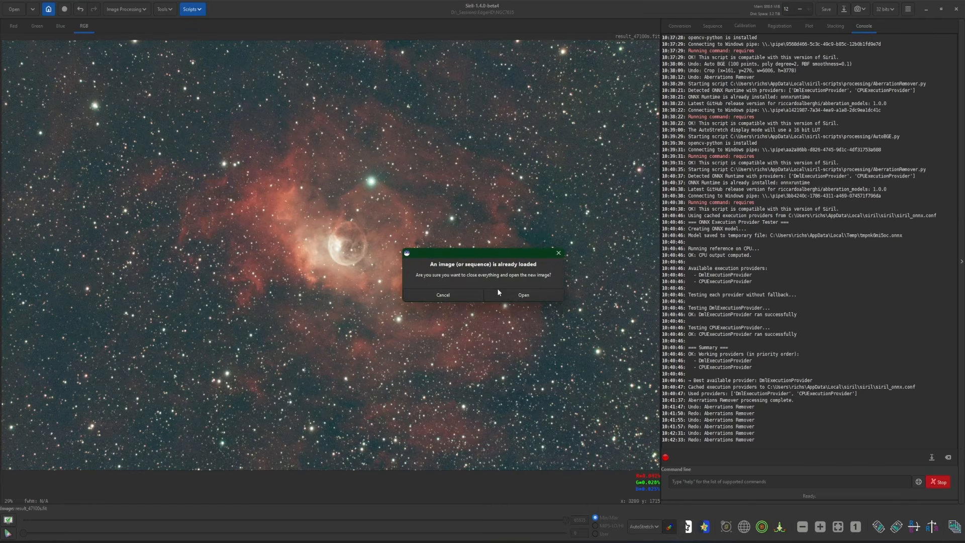
# Open result_L_44100s.fit in place of the current image and crop it to a selection spanning almost the whole frame
pyautogui.click(521, 295)
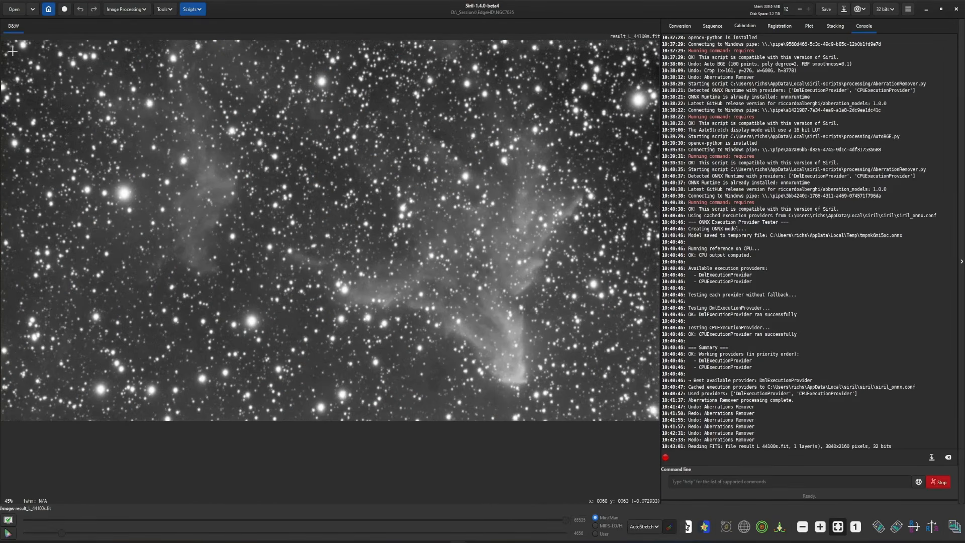
pyautogui.moveTo(20, 59); pyautogui.dragTo(639, 402)
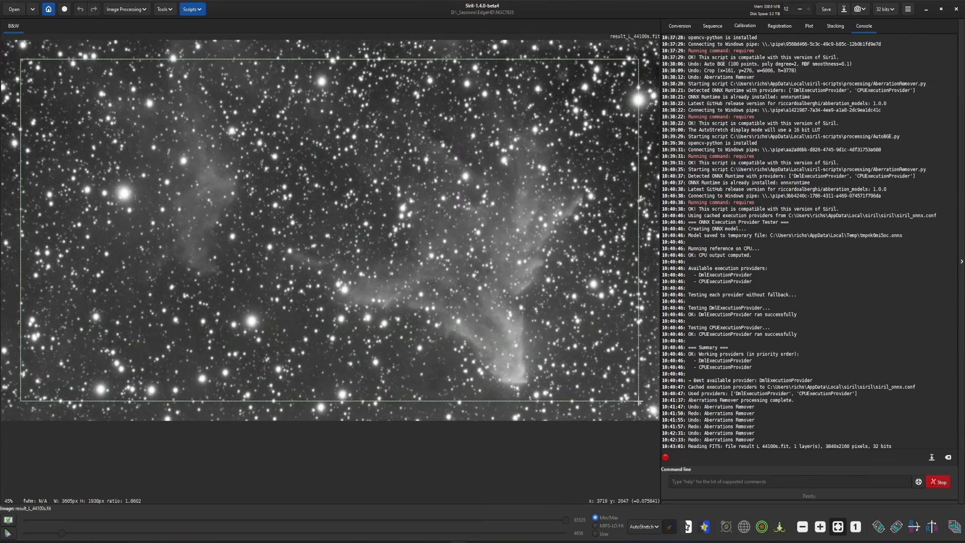
pyautogui.rightClick(530, 325)
pyautogui.moveTo(553, 392)
pyautogui.click(613, 393)
# Run the AutoBGE.py gradient removal on the L image and close its window
pyautogui.click(193, 9)
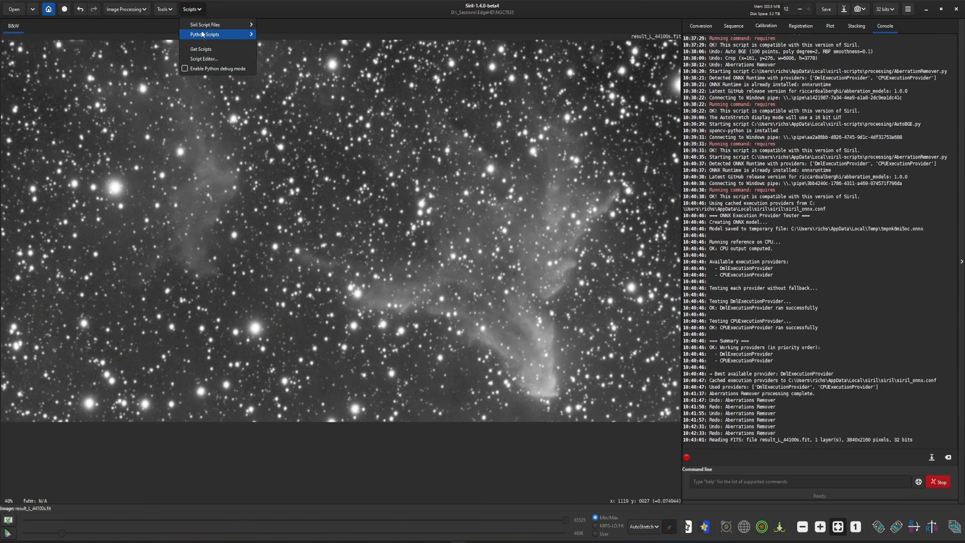
pyautogui.moveTo(202, 34)
pyautogui.moveTo(282, 49)
pyautogui.click(337, 84)
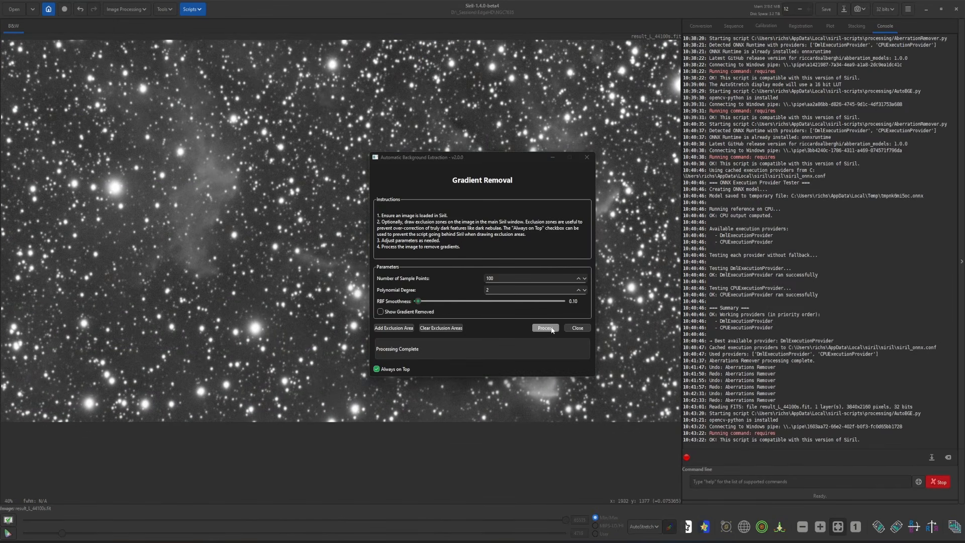
pyautogui.click(578, 328)
# Run AberrationRemover.py on the L image, calculate the correction, close the window, then undo and redo it to compare
pyautogui.scroll(2, 605, 350)
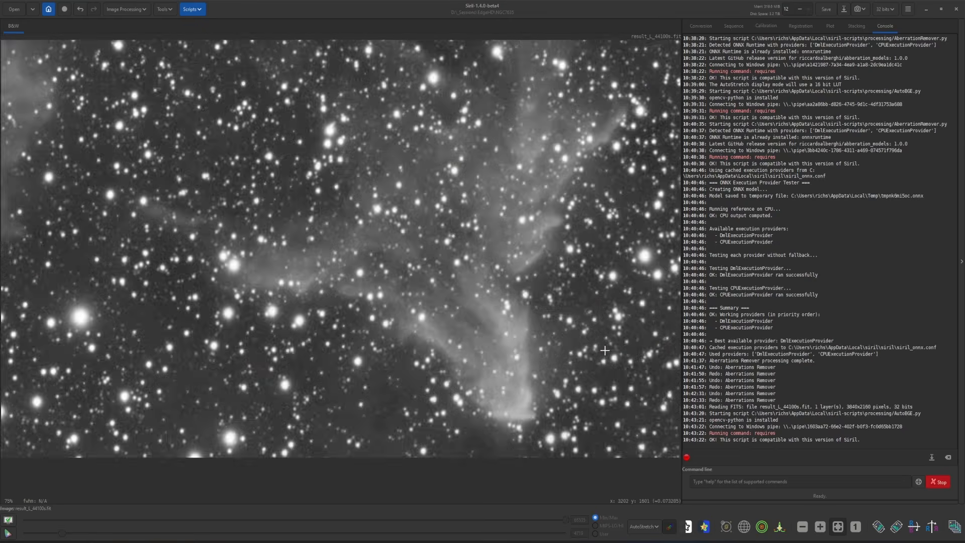
pyautogui.scroll(2, 604, 350)
pyautogui.moveTo(580, 357); pyautogui.dragTo(410, 265)
pyautogui.click(192, 9)
pyautogui.moveTo(220, 36)
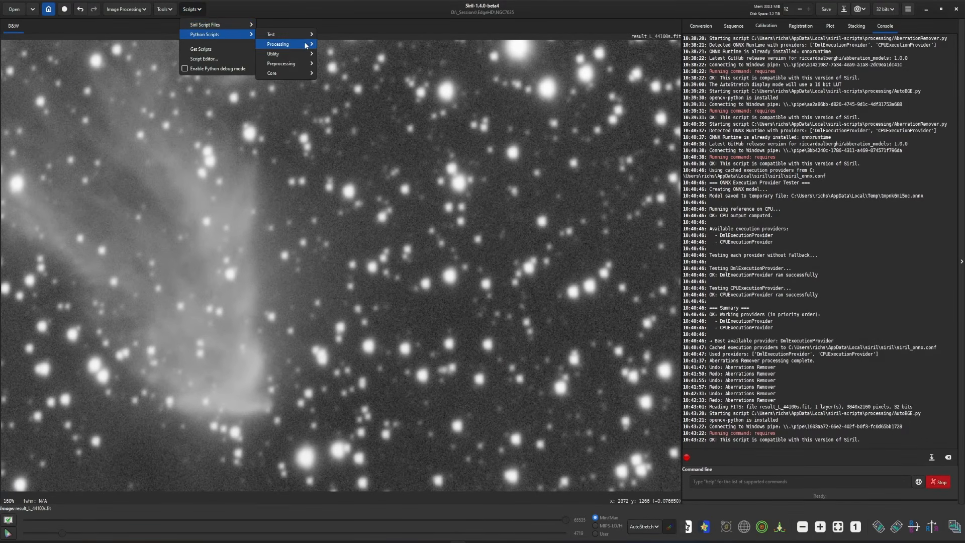
pyautogui.click(341, 44)
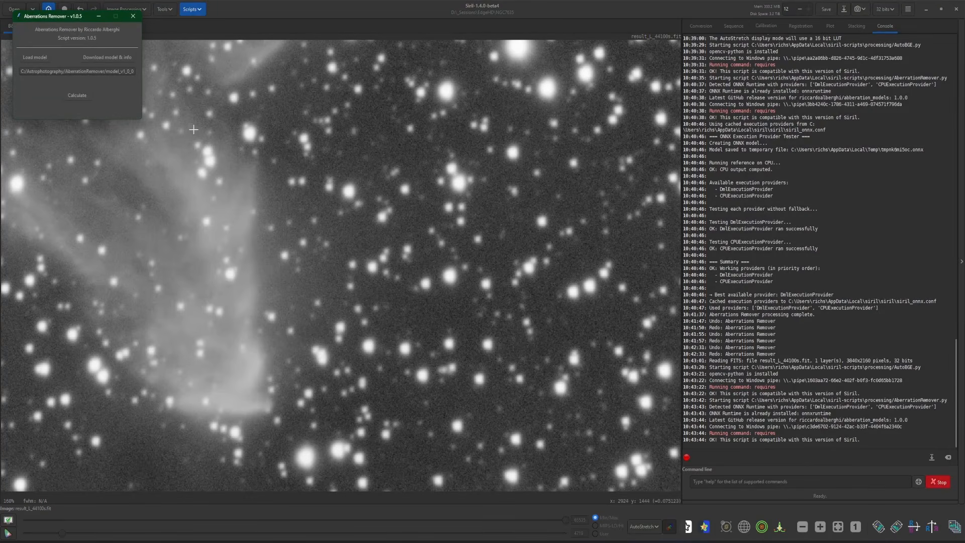
pyautogui.moveTo(63, 17); pyautogui.dragTo(187, 139)
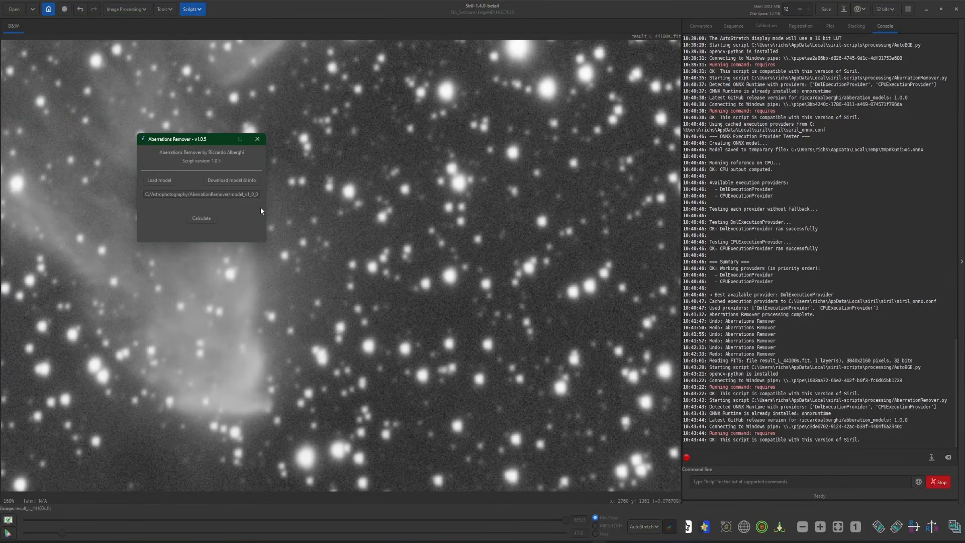
pyautogui.click(193, 219)
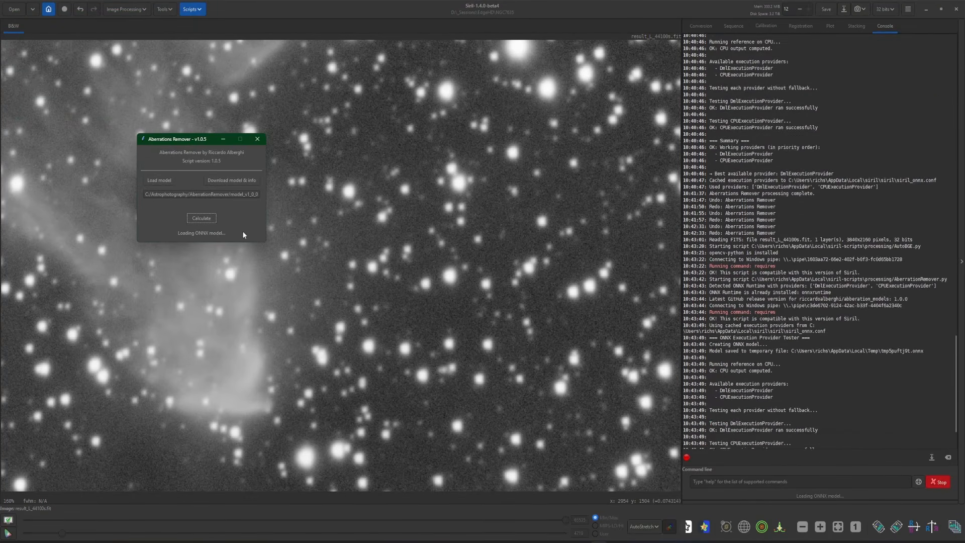
pyautogui.click(258, 138)
pyautogui.click(79, 10)
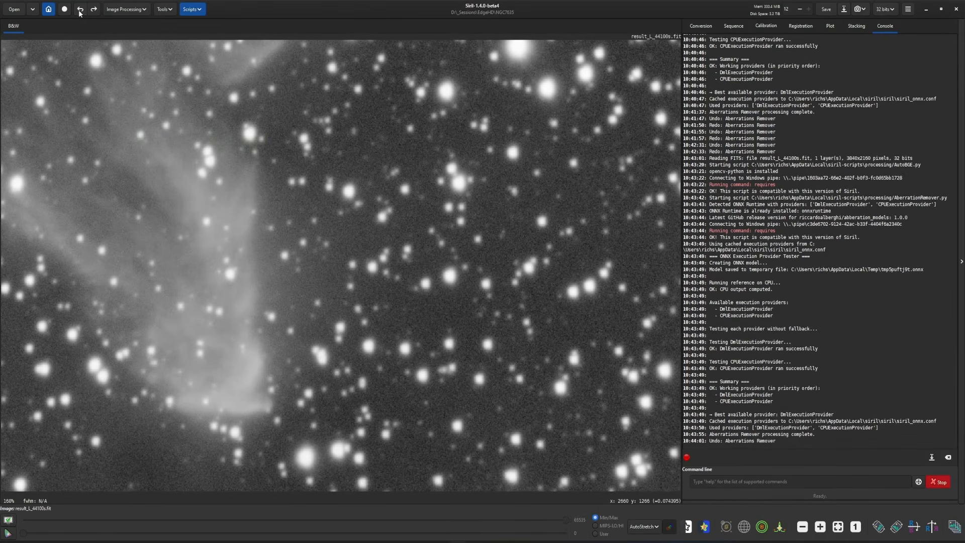
pyautogui.hotkey('ctrl', 'shift', 'z')
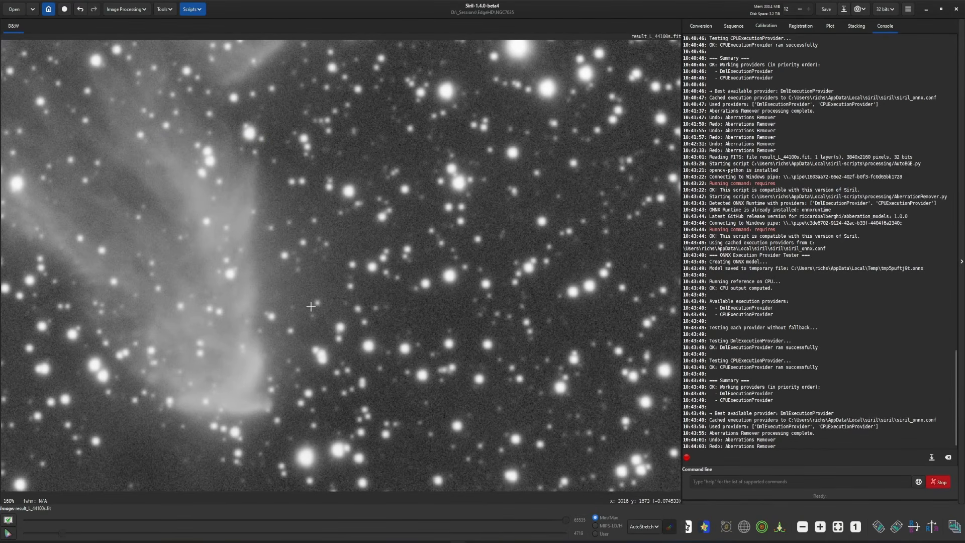